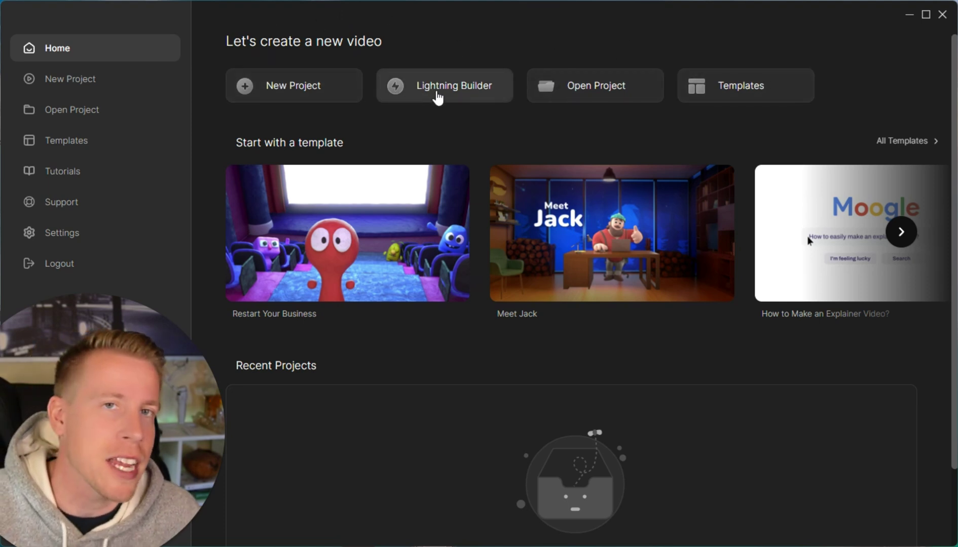
Start a Lightning Builder video in Standard 16:9 ratio and browse the style templates.
left_click(438, 96)
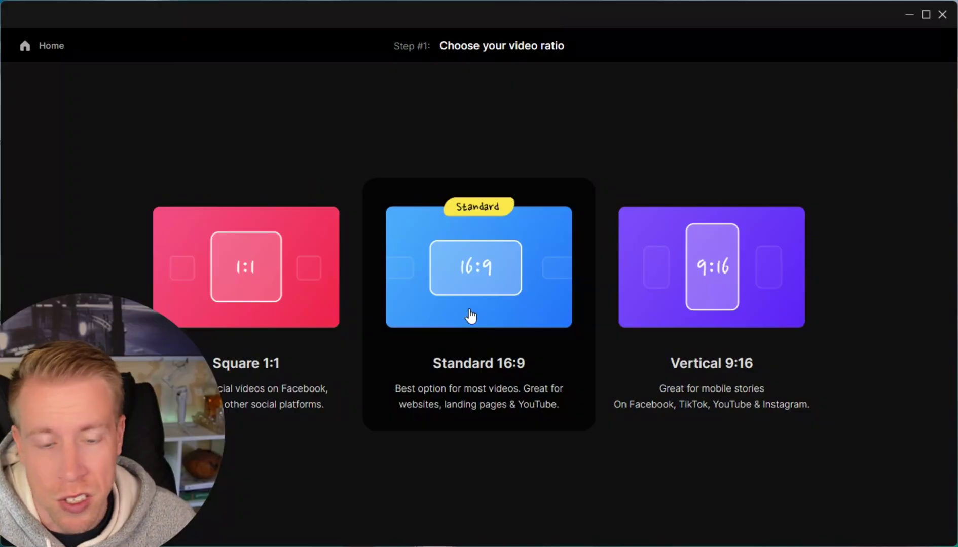
left_click(469, 314)
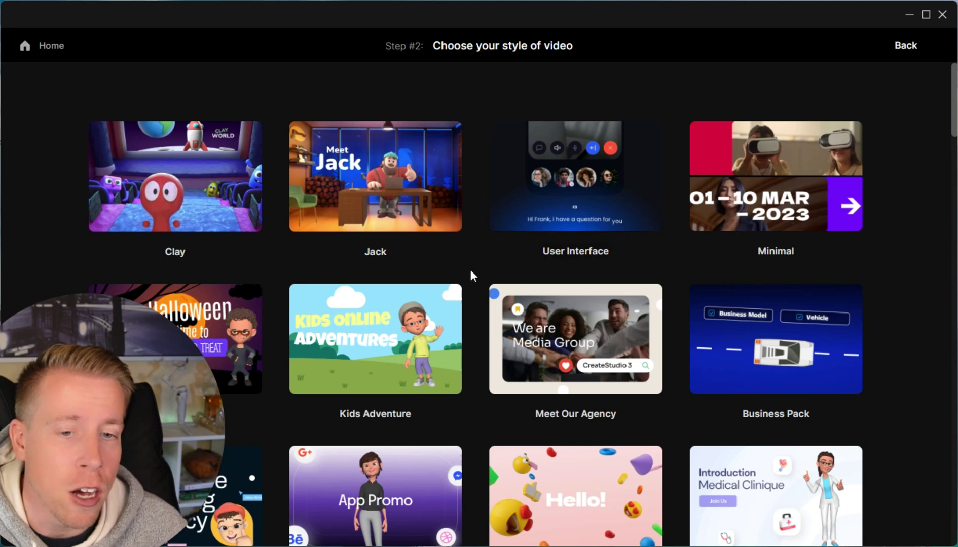
scroll(487, 278, "down", 9)
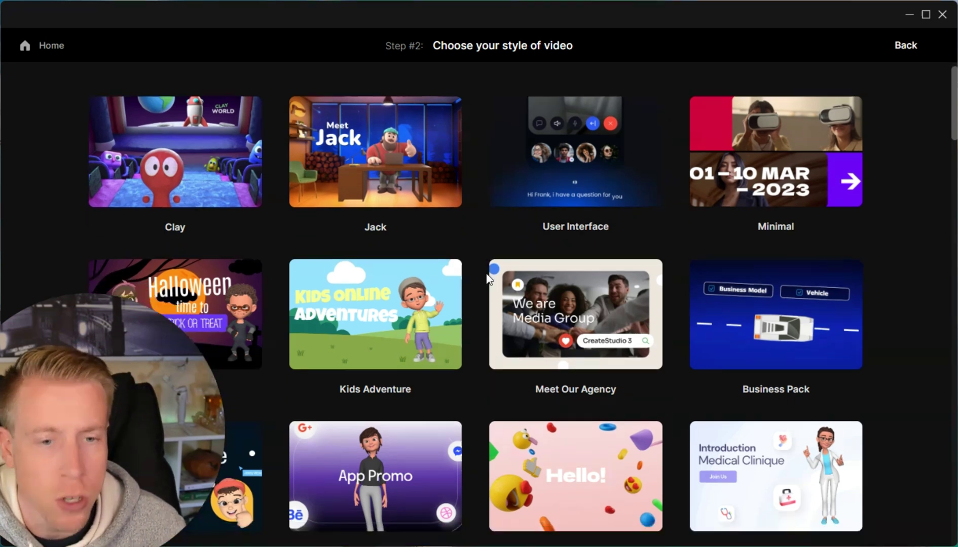
scroll(487, 280, "down", 15)
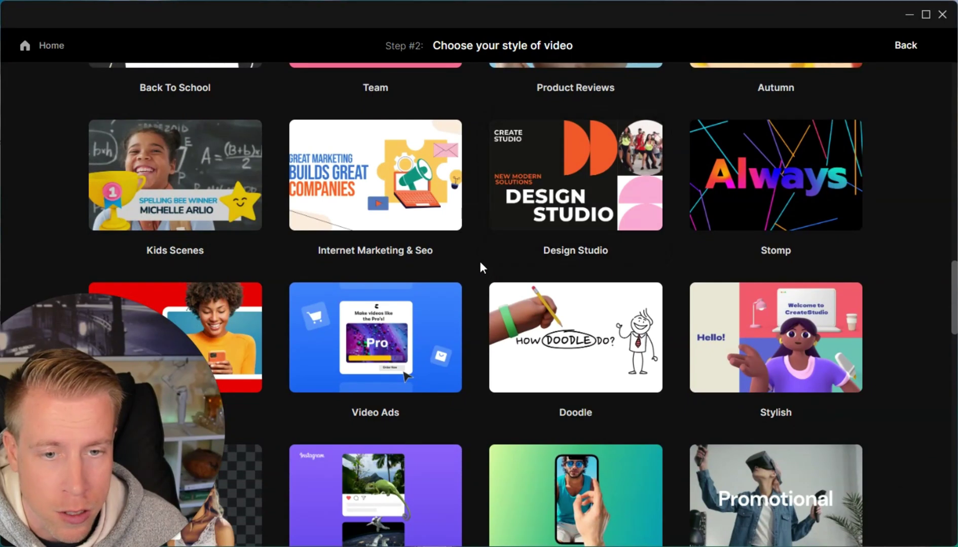
scroll(477, 261, "down", 3)
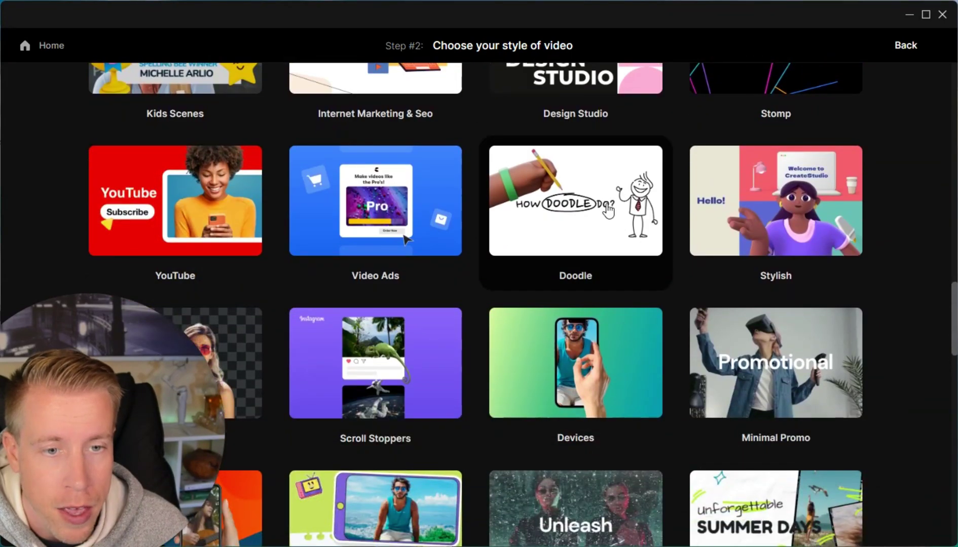
scroll(439, 331, "up", 5)
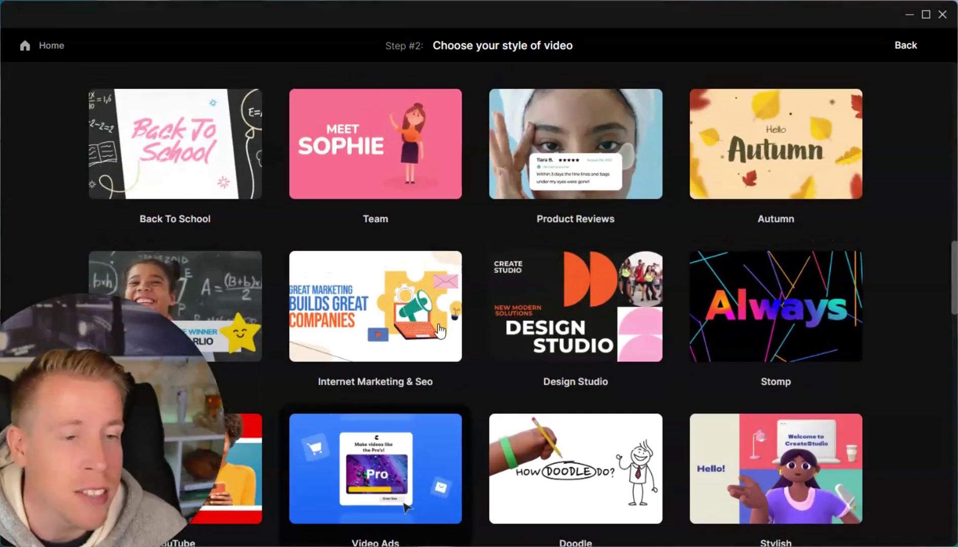
scroll(439, 332, "up", 3)
scroll(439, 330, "down", 7)
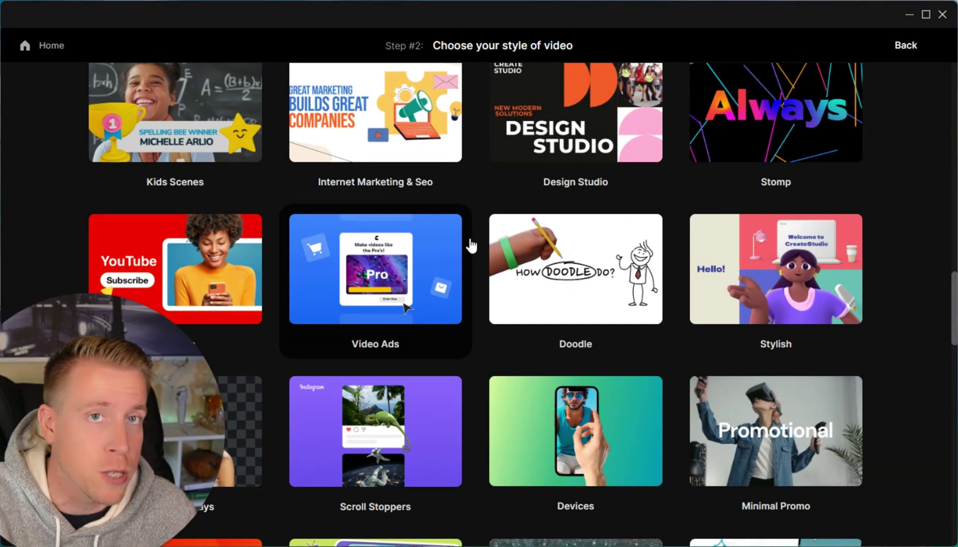
Choose the Doodle style and add the 'This is Tom' opener scene.
left_click(580, 271)
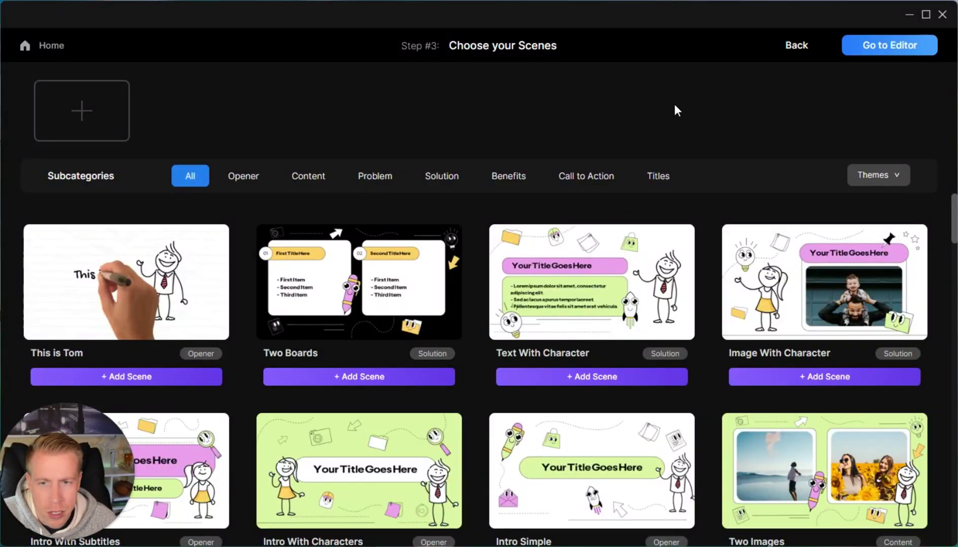
left_click(250, 178)
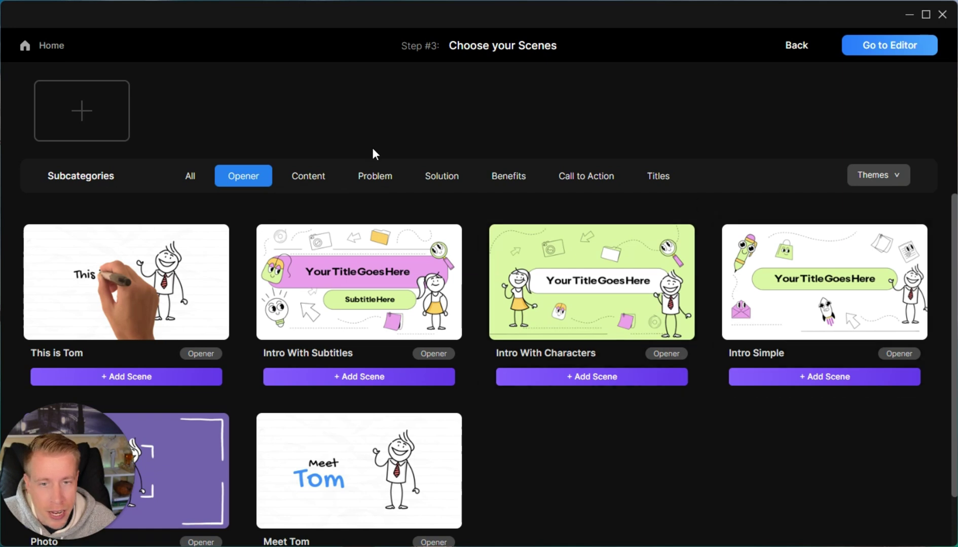
scroll(404, 368, "down", 1)
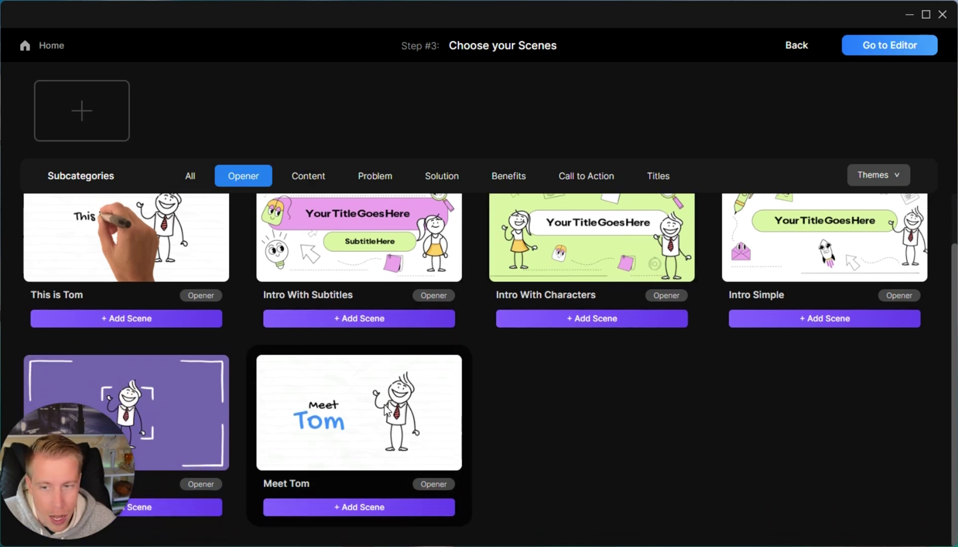
scroll(139, 327, "up", 1)
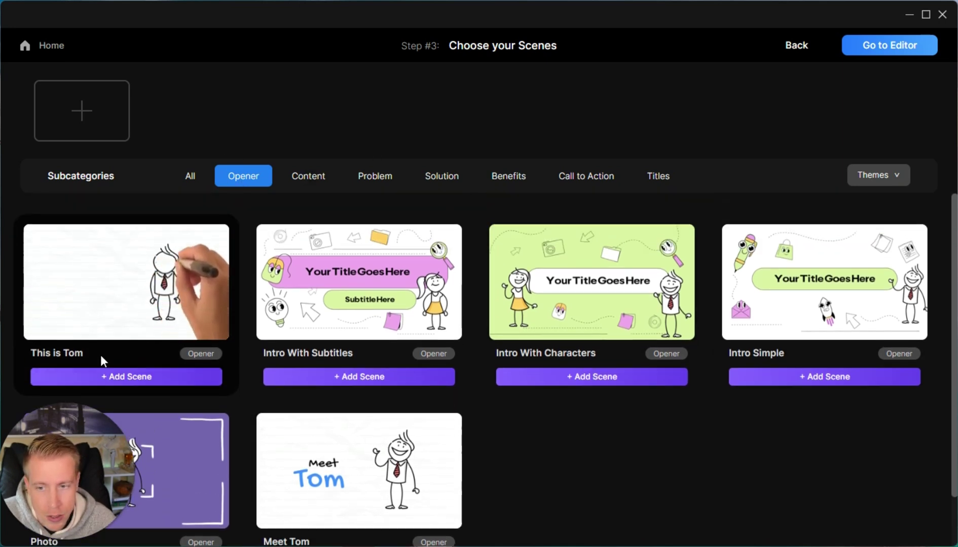
left_click(134, 376)
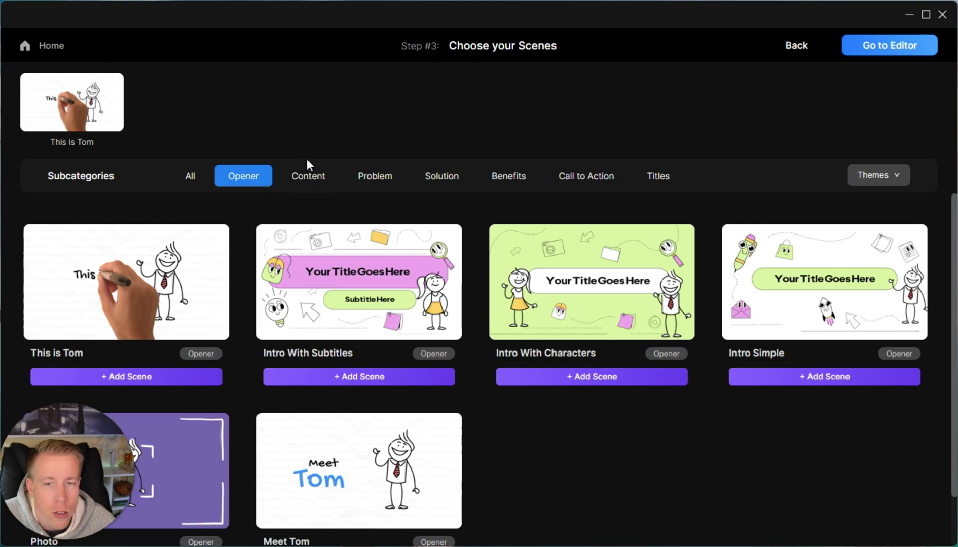
Add the Working, Photo, Whiteboard, Title and Searching content scenes.
left_click(309, 177)
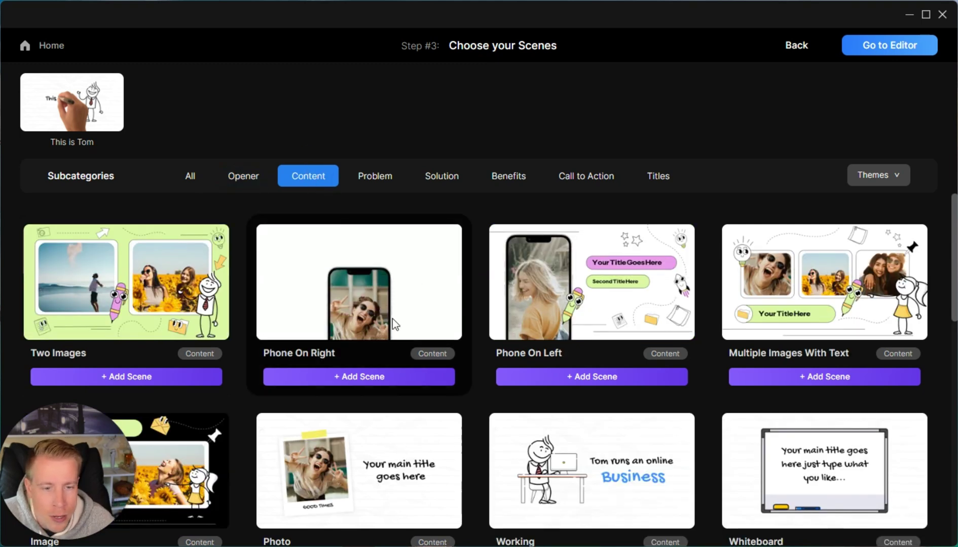
scroll(393, 318, "down", 2)
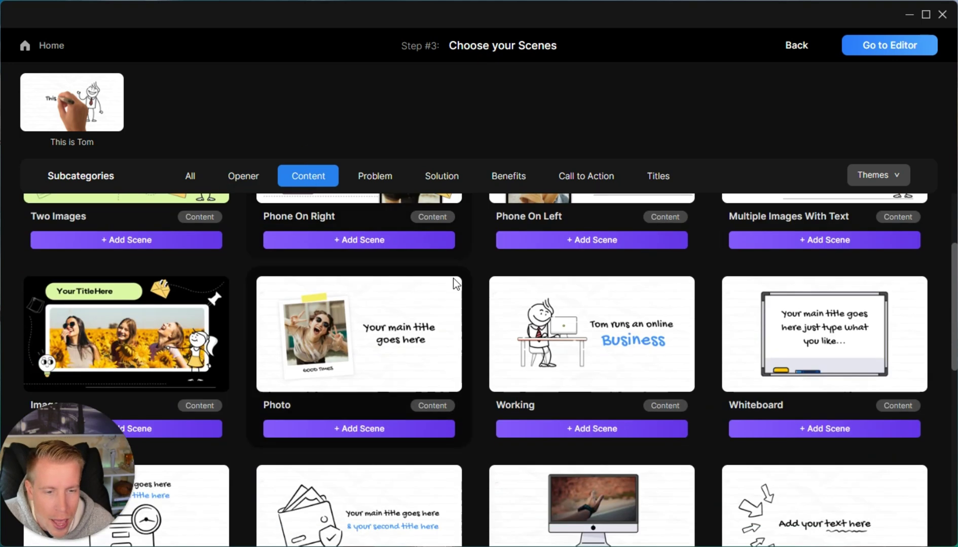
left_click(607, 432)
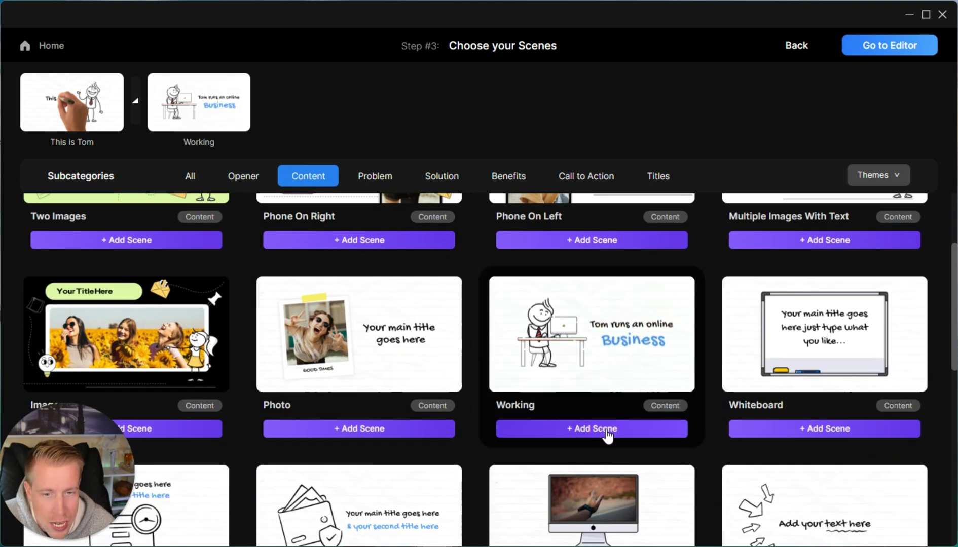
left_click(357, 429)
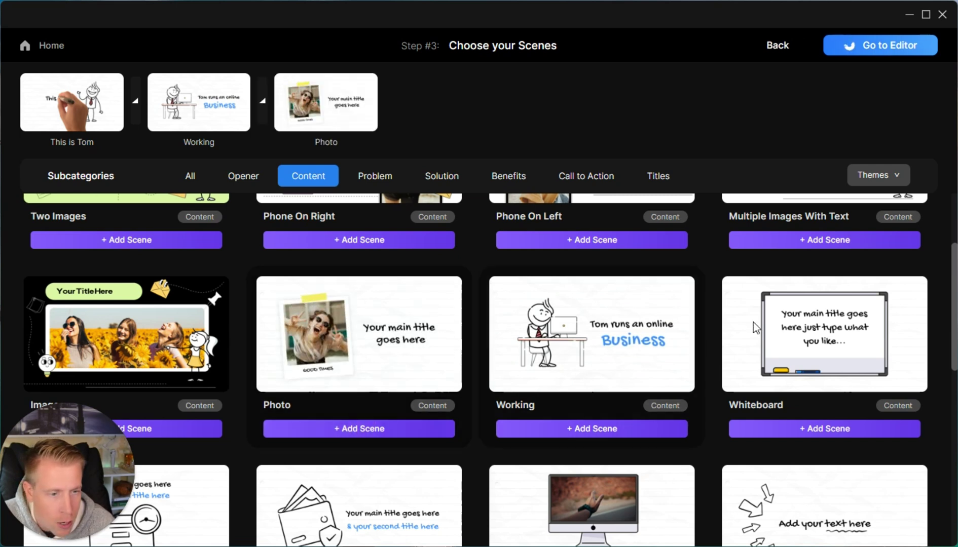
left_click(835, 431)
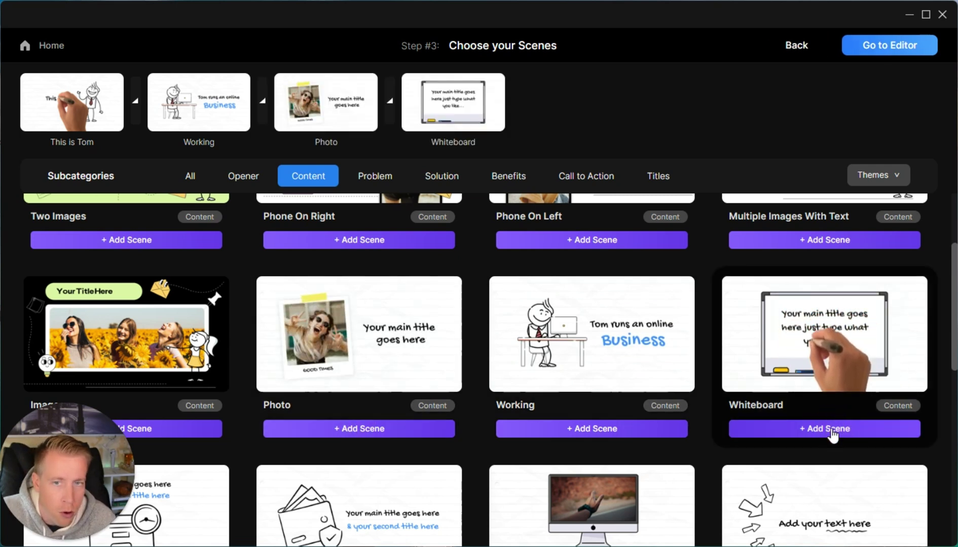
scroll(540, 372, "down", 2)
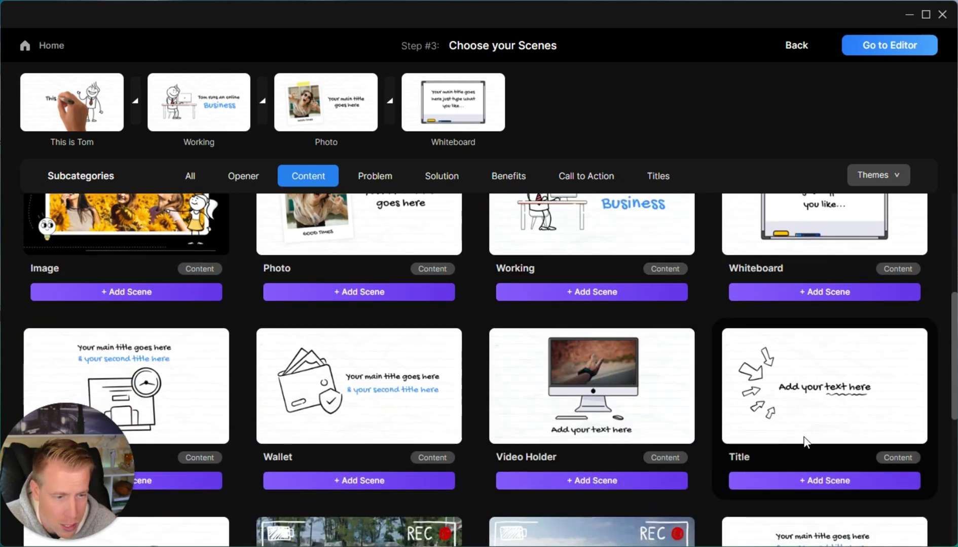
left_click(805, 482)
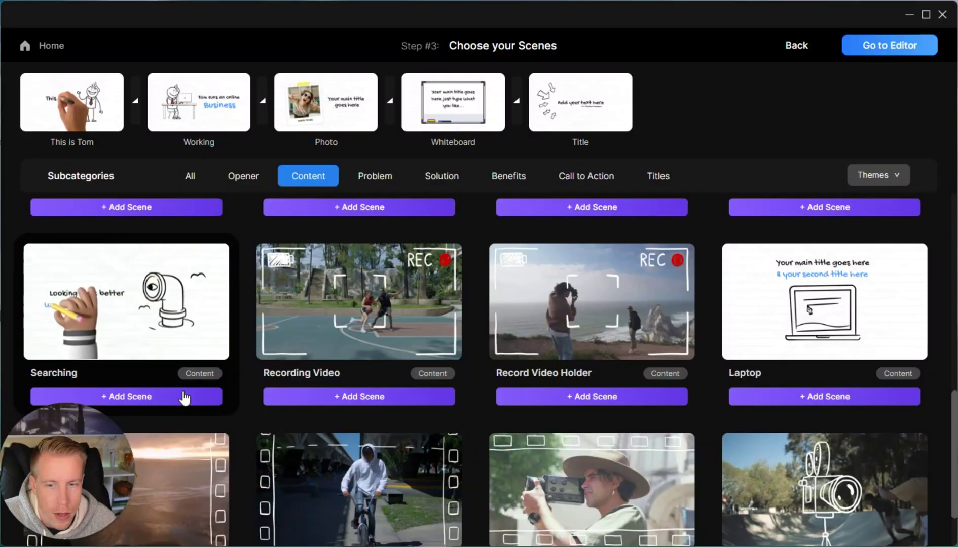
left_click(180, 401)
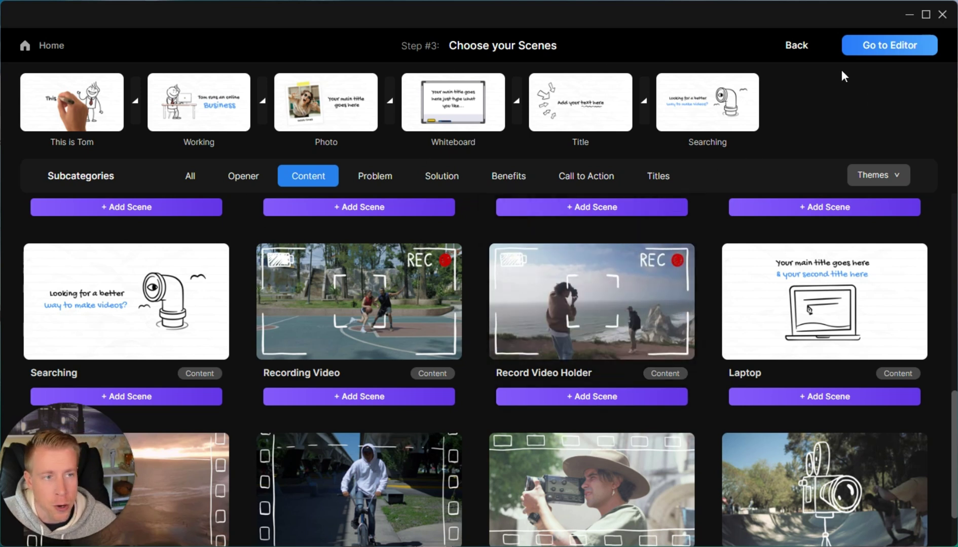
left_click(894, 54)
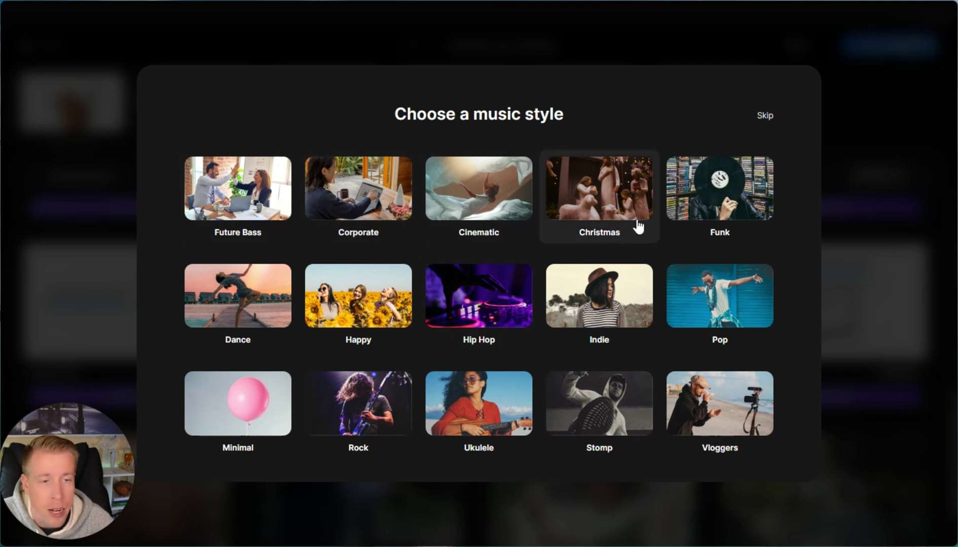
left_click(765, 115)
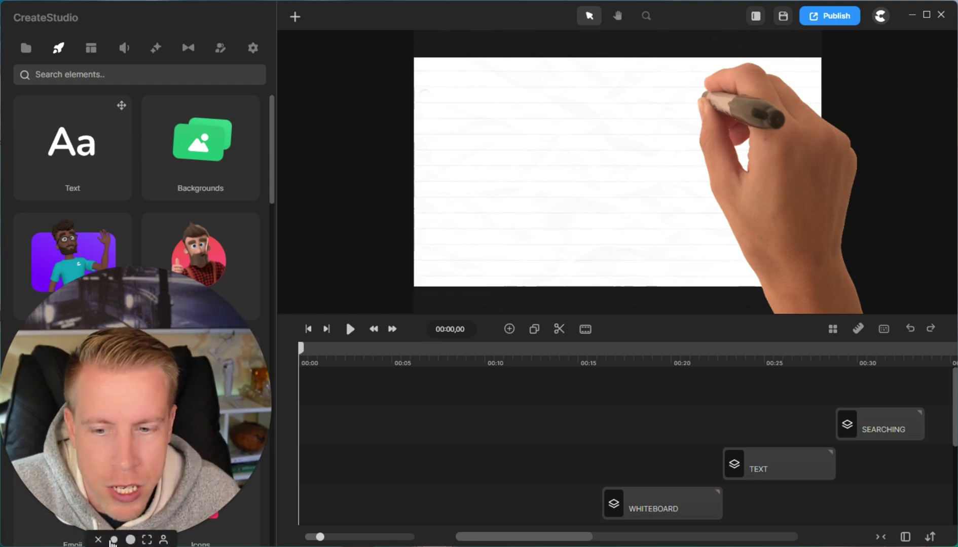
Play the template preview and pause it at 00:08,23.
scroll(426, 425, "down", 4)
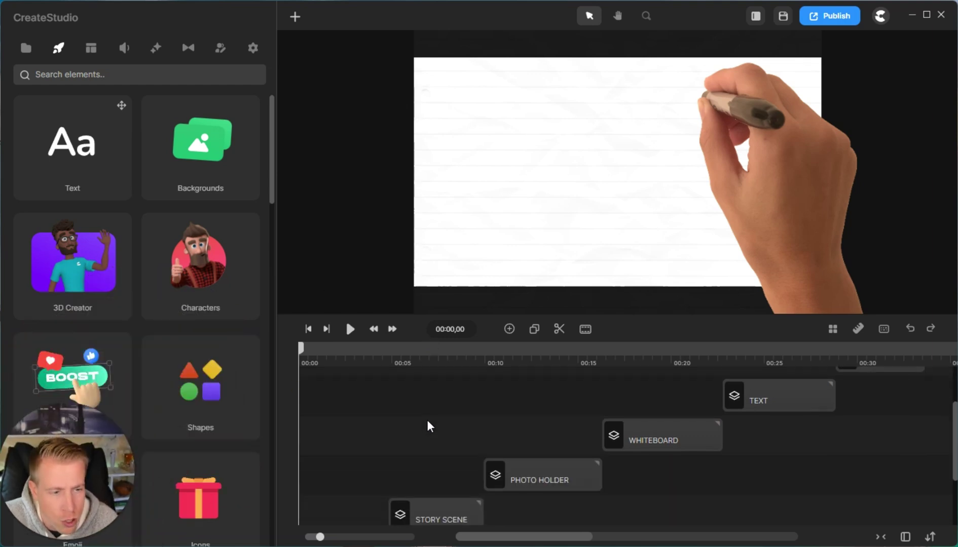
scroll(427, 425, "up", 2)
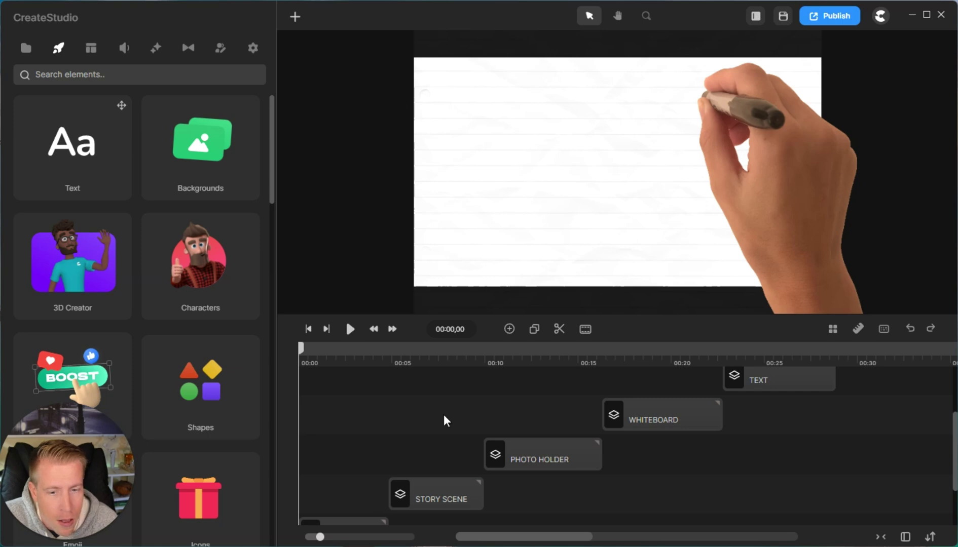
scroll(444, 415, "down", 2)
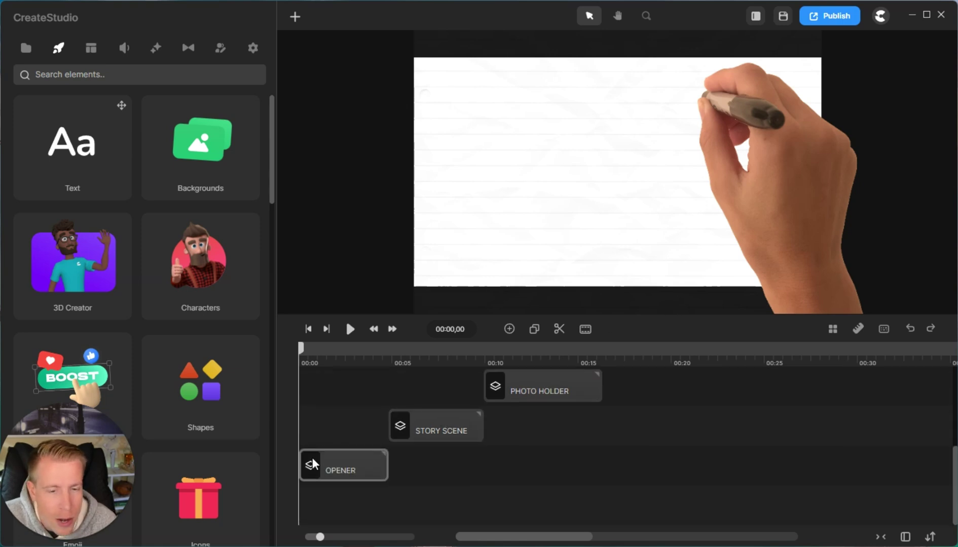
left_click(351, 330)
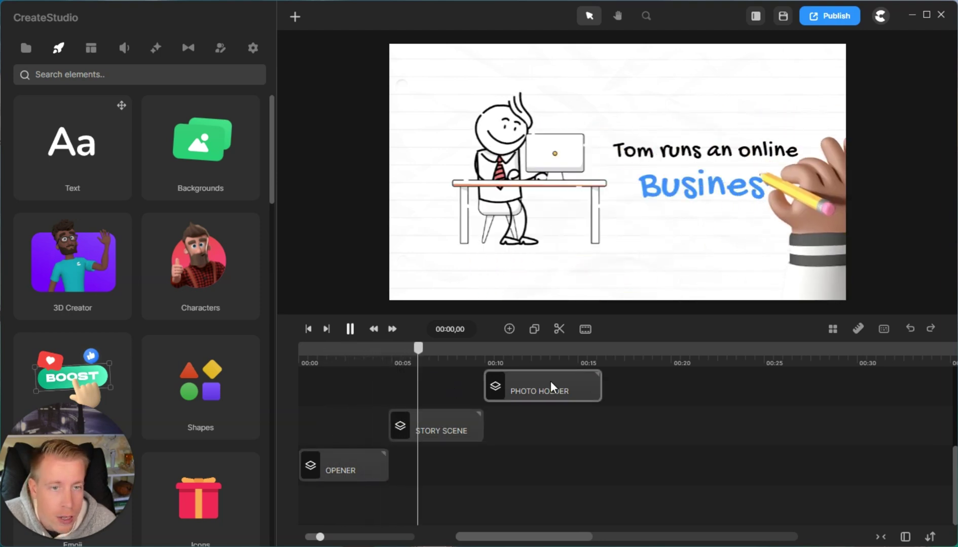
left_click(349, 329)
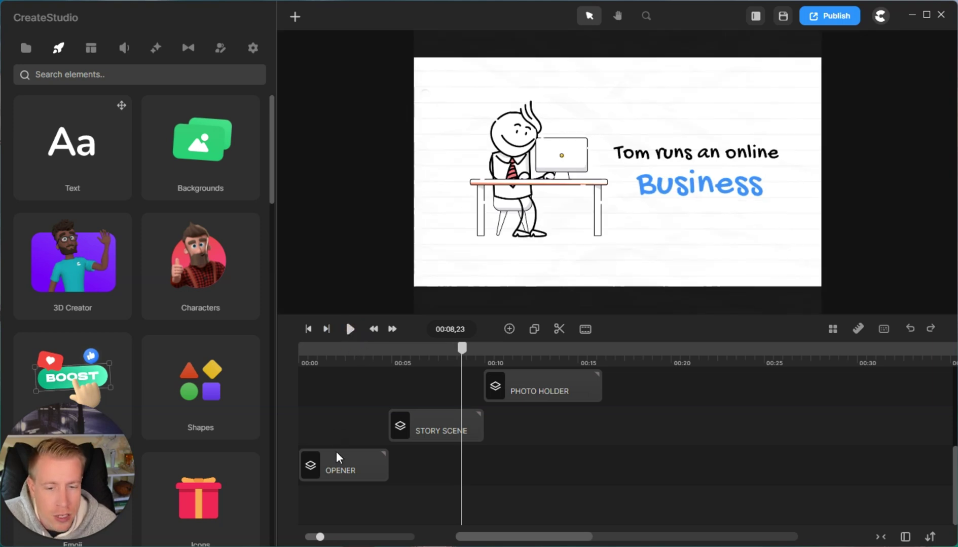
Move the playhead back to 00:01,12 in the opener.
left_click(348, 465)
left_click(336, 401)
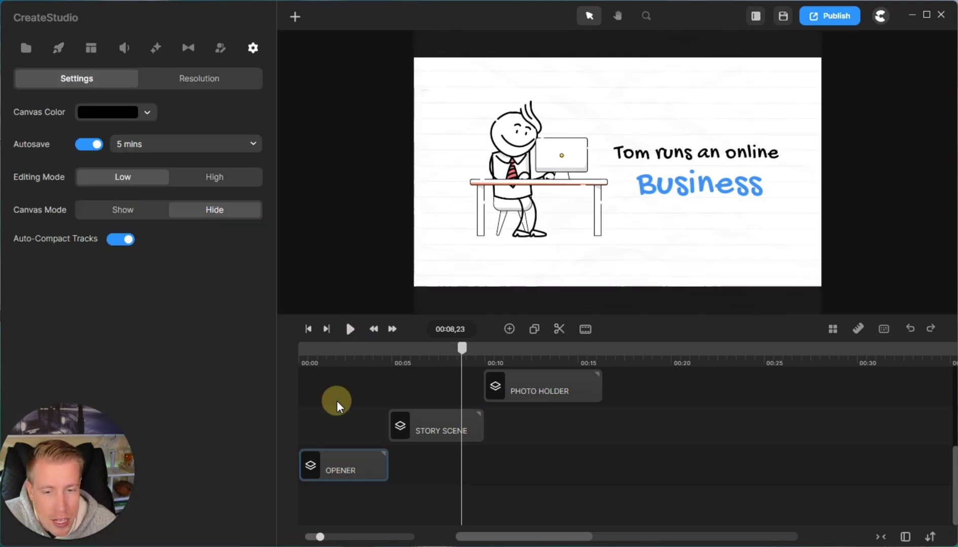
left_click(325, 350)
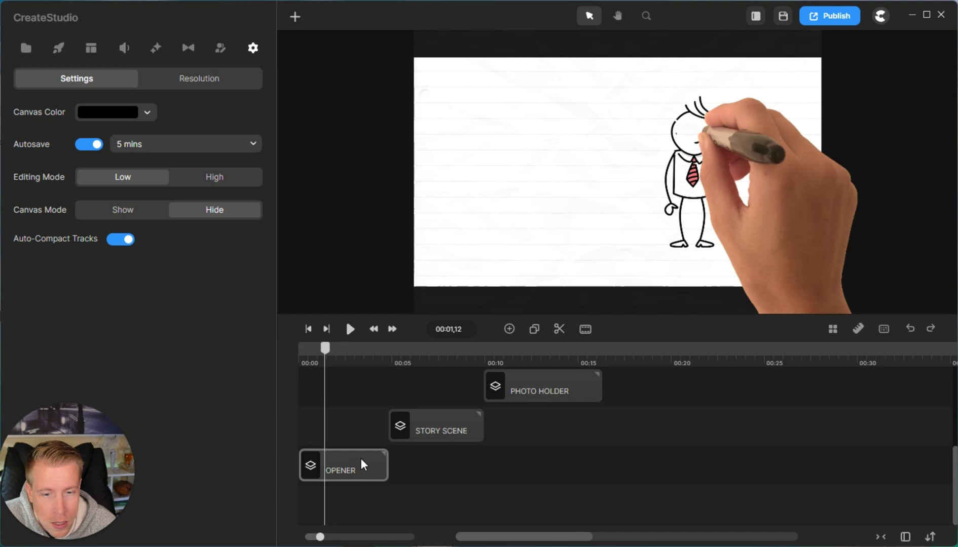
Select the OPENER clip, review its Motion and Properties tabs, and return to its Settings text fields.
left_click(361, 459)
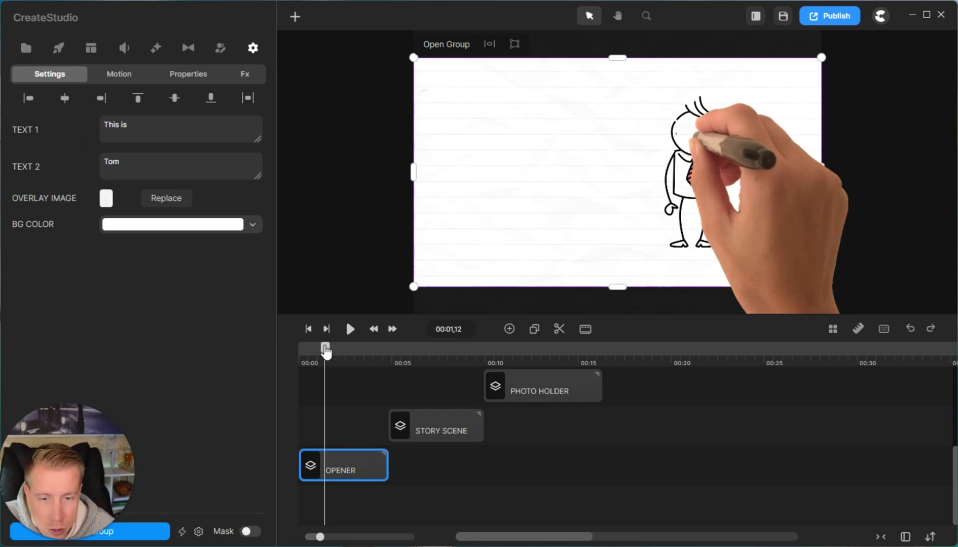
mouse_move(325, 350)
left_mouse_down()
mouse_move(303, 348)
mouse_move(357, 349)
mouse_move(300, 351)
mouse_move(440, 355)
mouse_move(348, 347)
mouse_move(370, 344)
left_mouse_up()
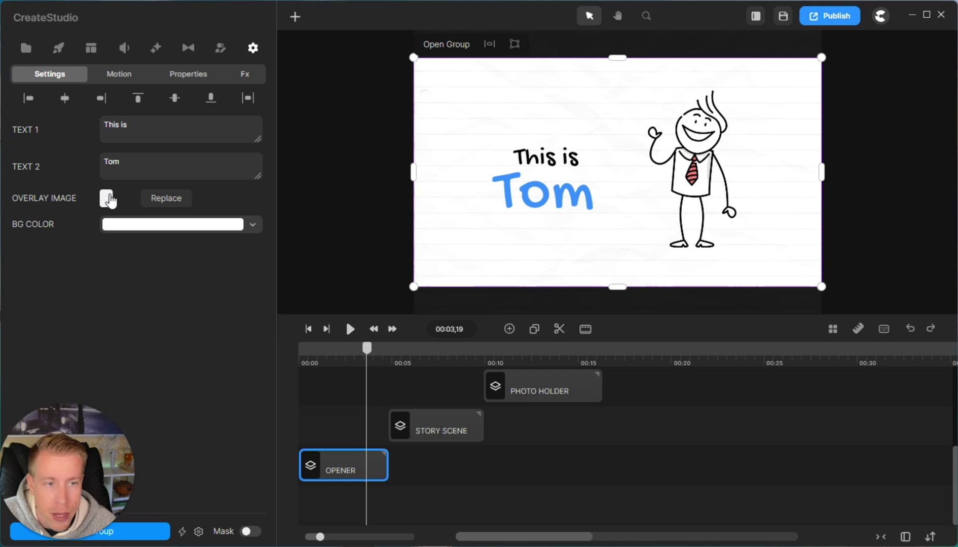
left_click(118, 76)
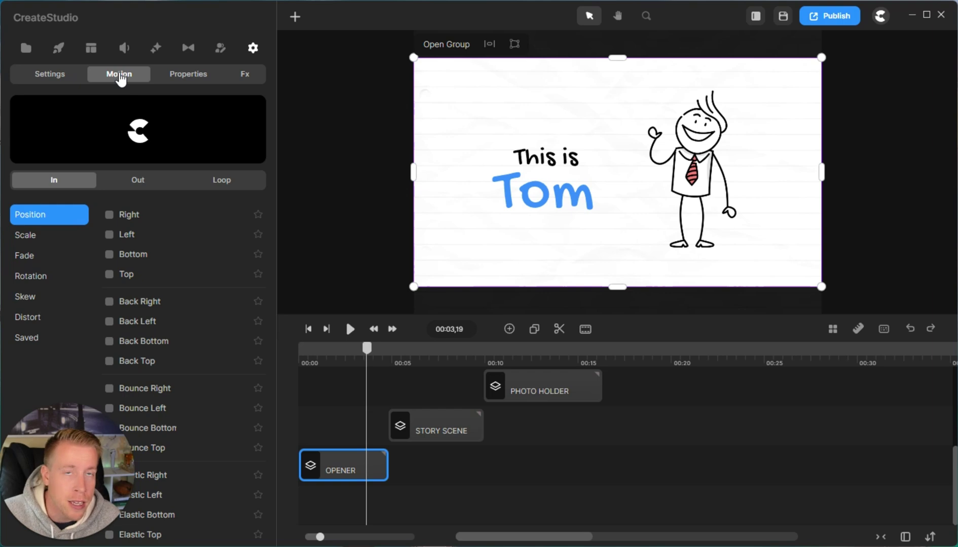
left_click(201, 79)
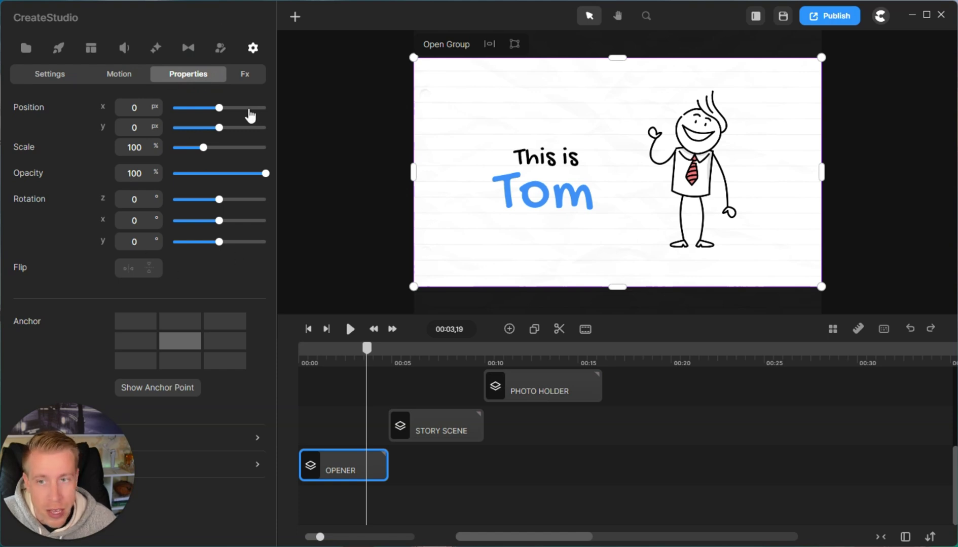
left_click(38, 76)
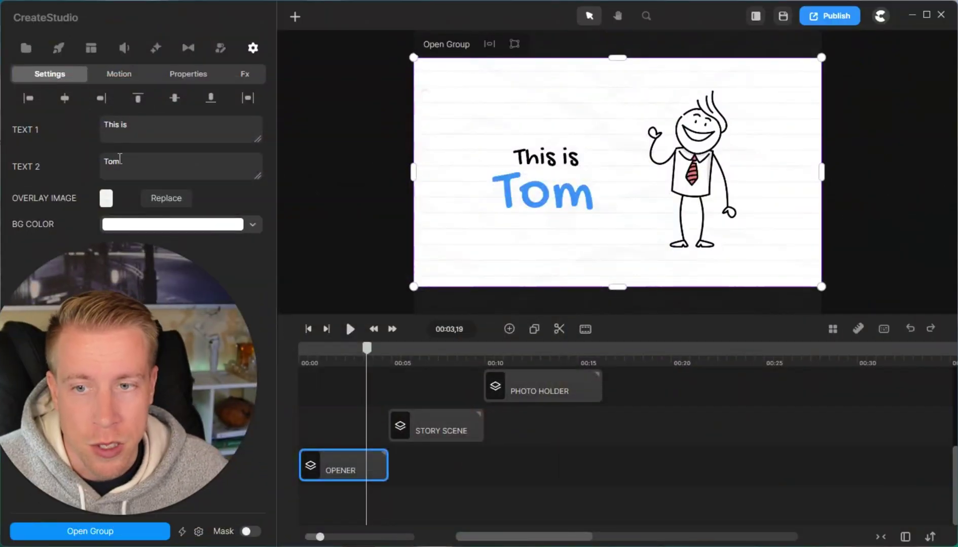
Replace 'Tom' with 'Chris' in the opener's TEXT 2 field and replay to check.
left_click_drag(119, 161, 102, 158)
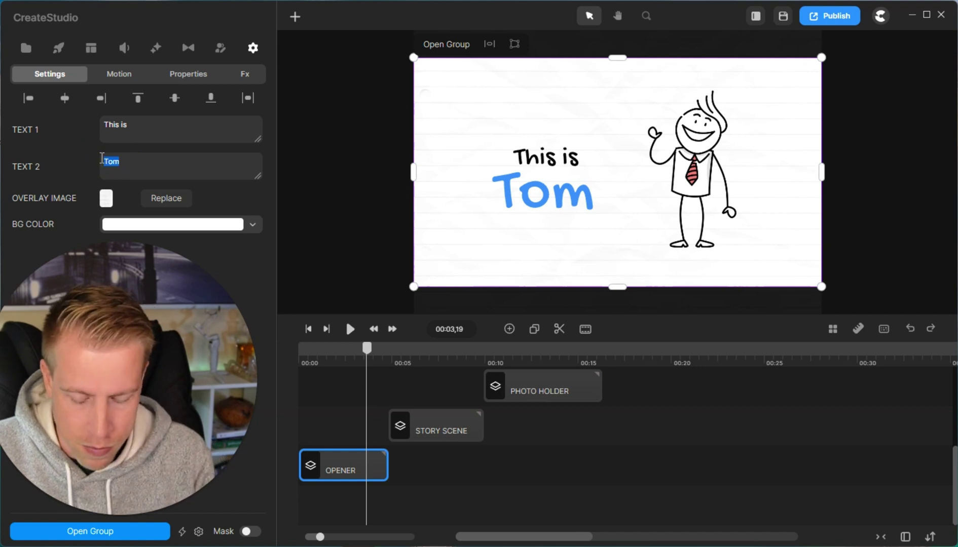
type("Chris")
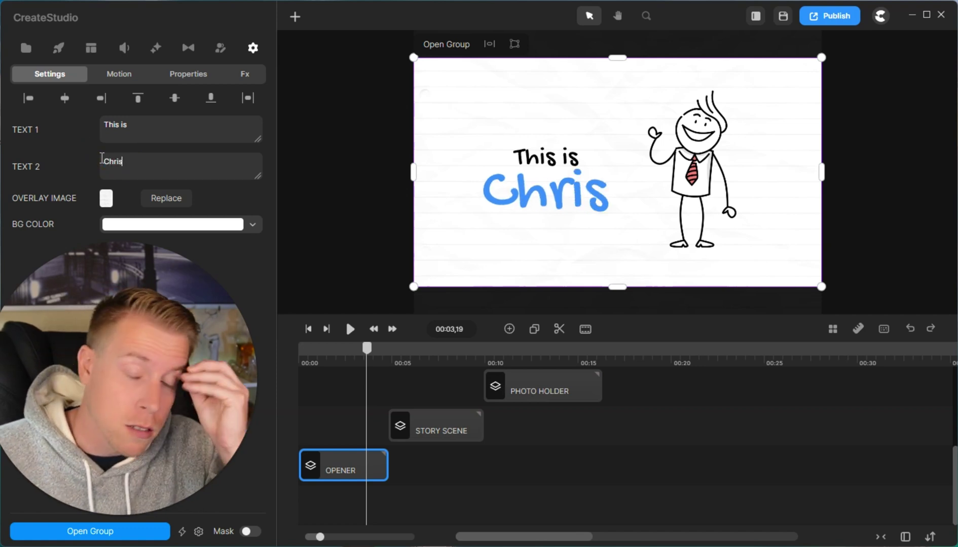
mouse_move(367, 348)
left_mouse_down()
mouse_move(330, 347)
mouse_move(424, 358)
left_mouse_up()
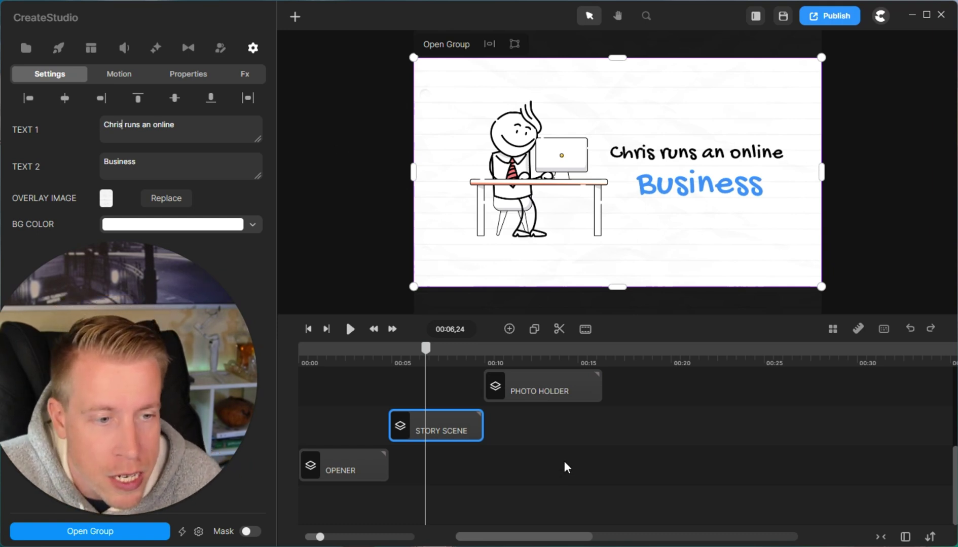
Scroll the timeline to review the tracks of the 'Chris runs an online Business' story scene.
scroll(565, 461, "up", 2)
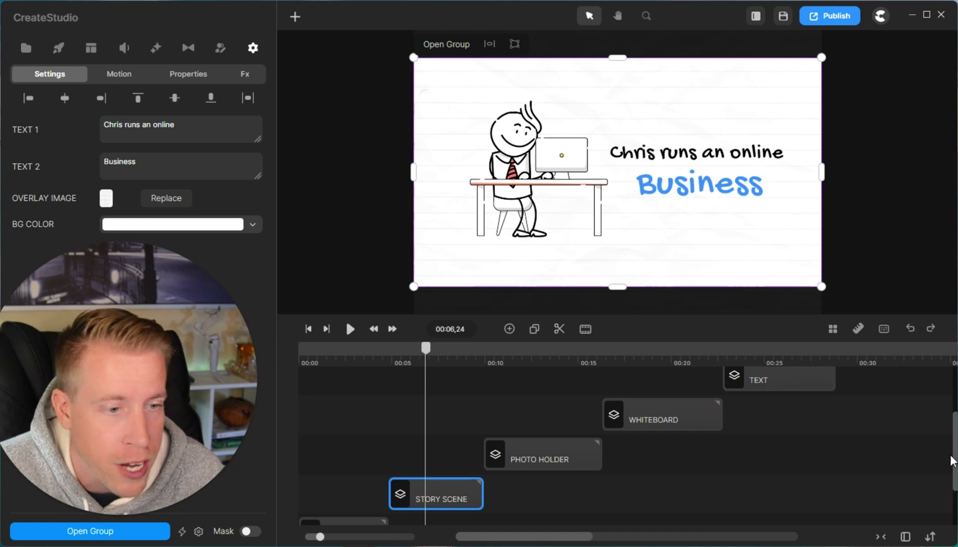
left_click_drag(951, 461, 952, 410)
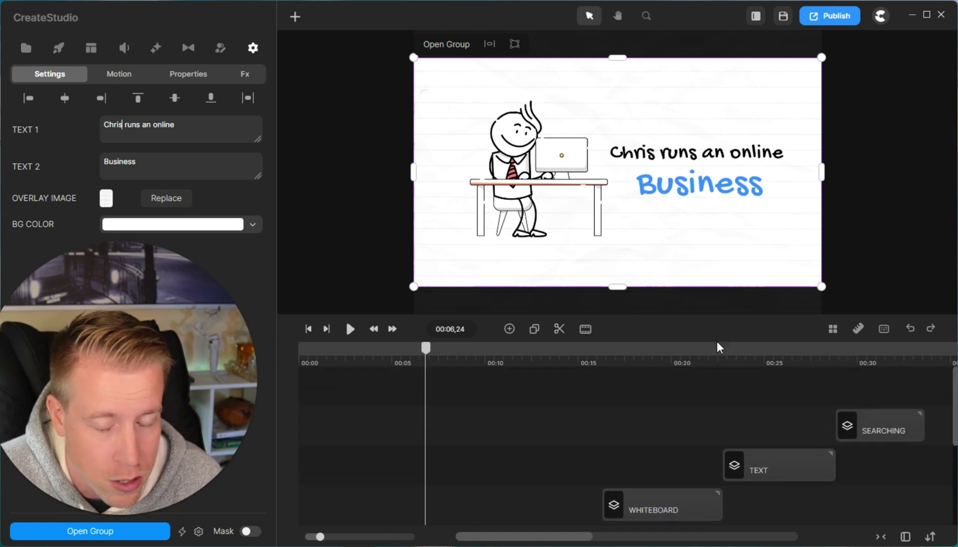
scroll(540, 431, "down", 2)
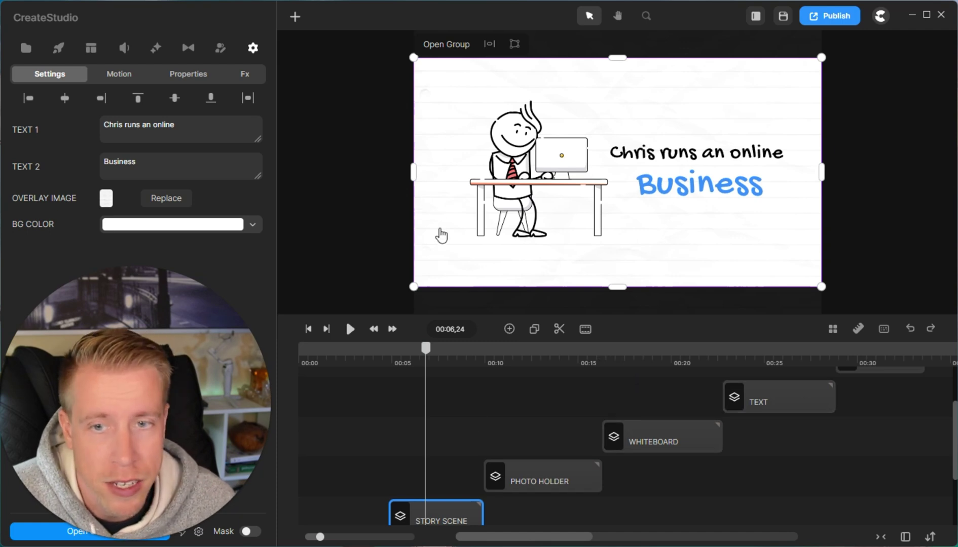
Browse the scene library, close it, and bring up the project-wide Settings.
left_click(586, 330)
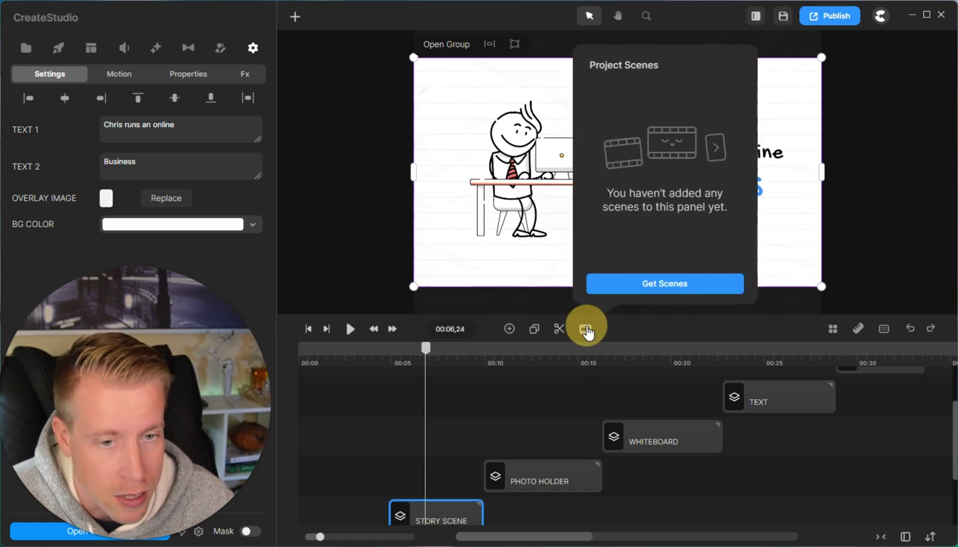
left_click(648, 283)
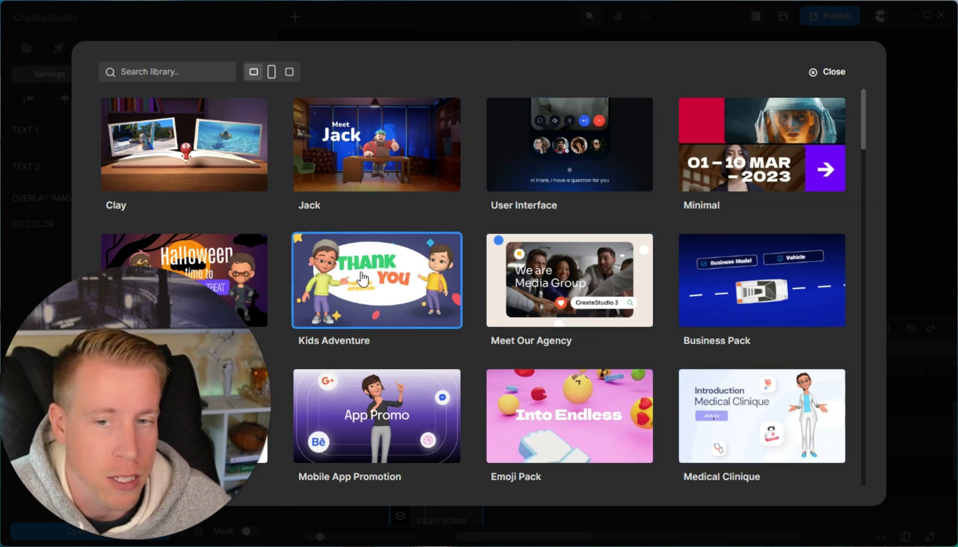
scroll(362, 278, "down", 2)
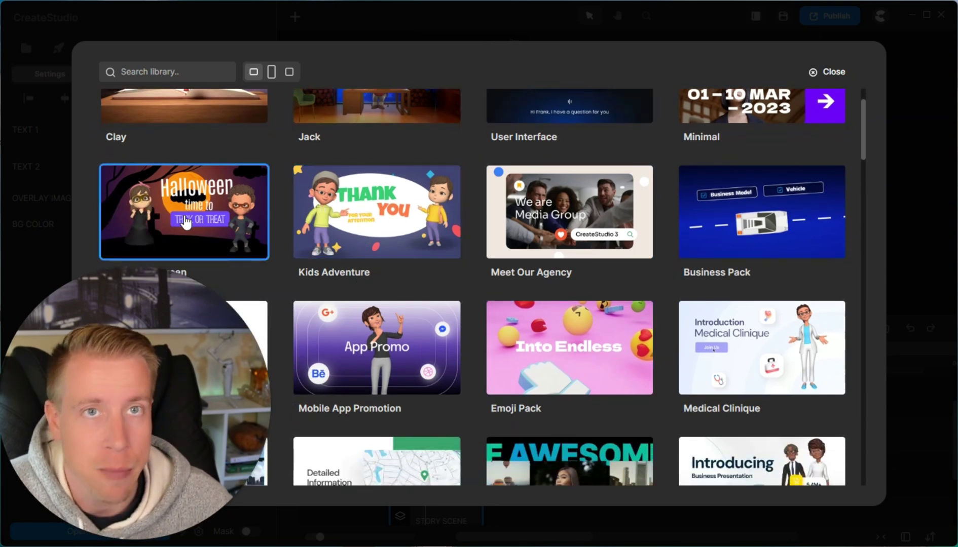
left_click(814, 74)
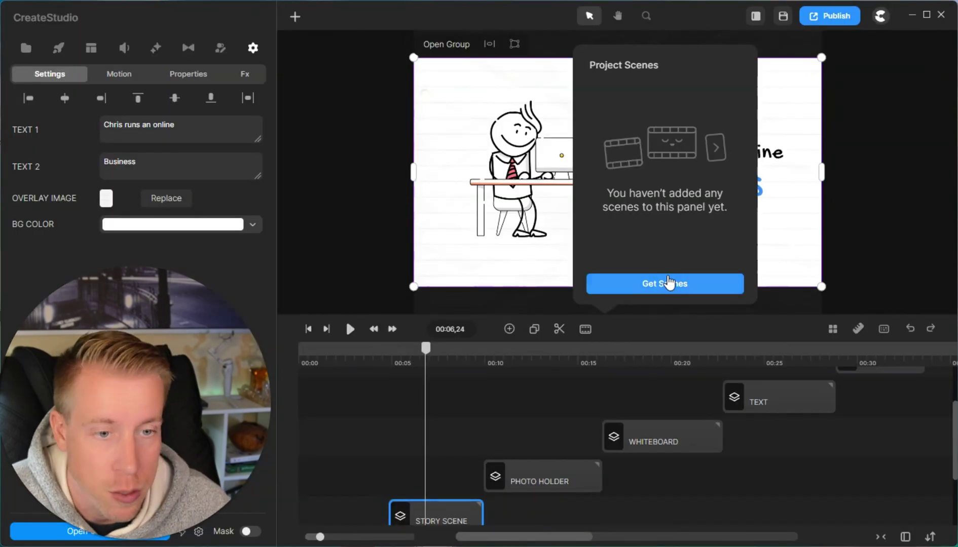
left_click(714, 456)
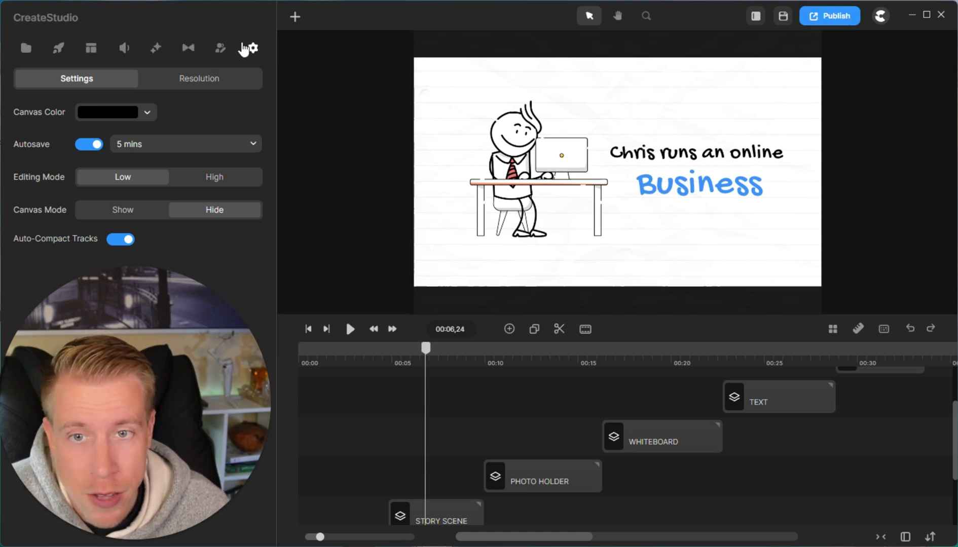
Expand and collapse the 'This is Tom' media folder, then show the Studio elements library.
left_click(25, 50)
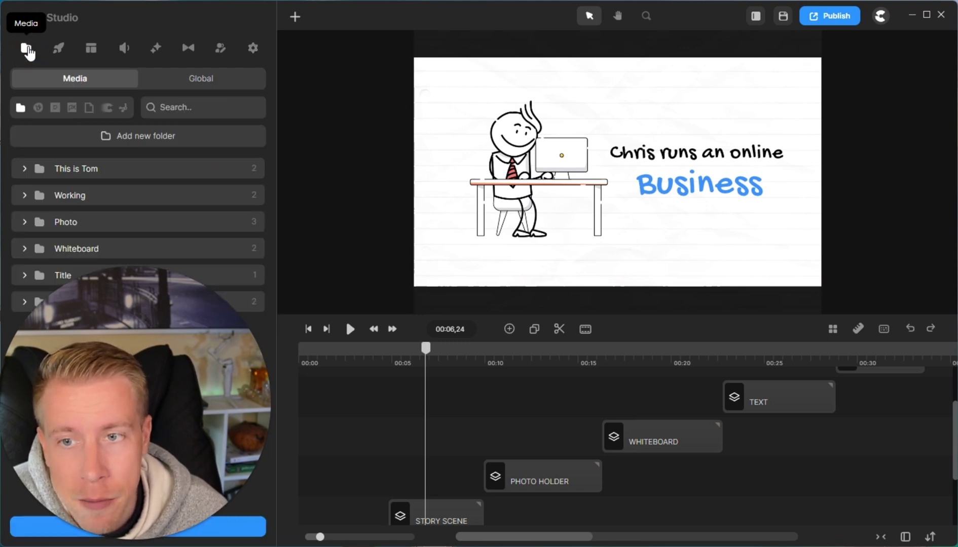
left_click(24, 169)
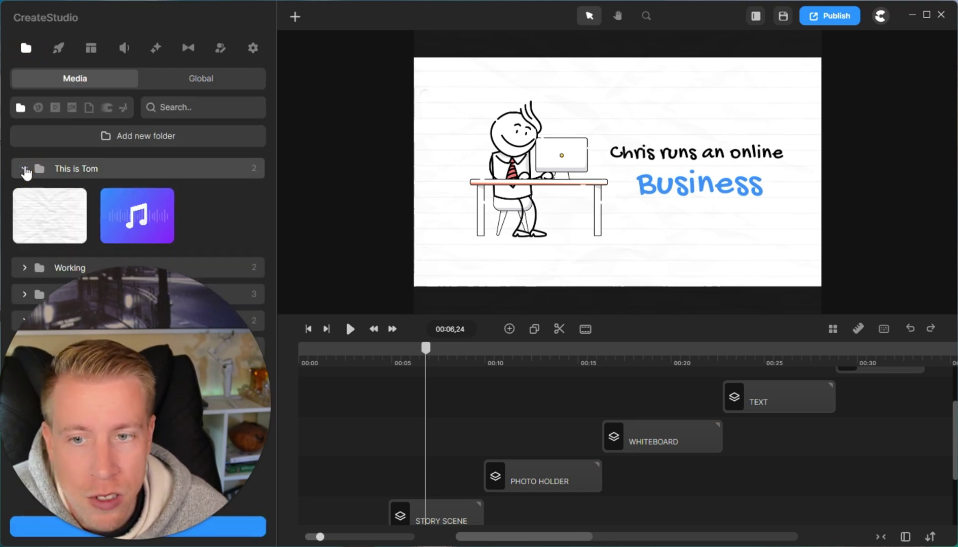
left_click(23, 168)
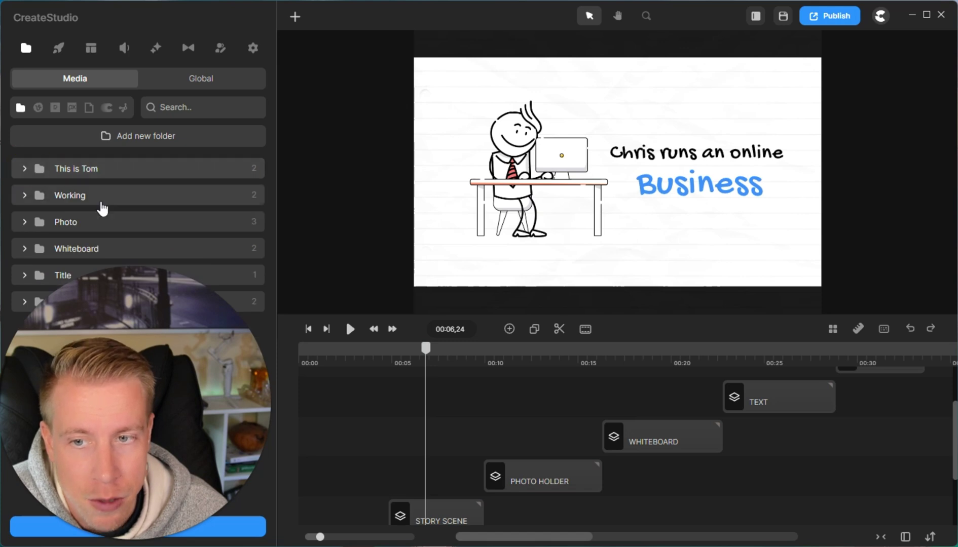
left_click(59, 49)
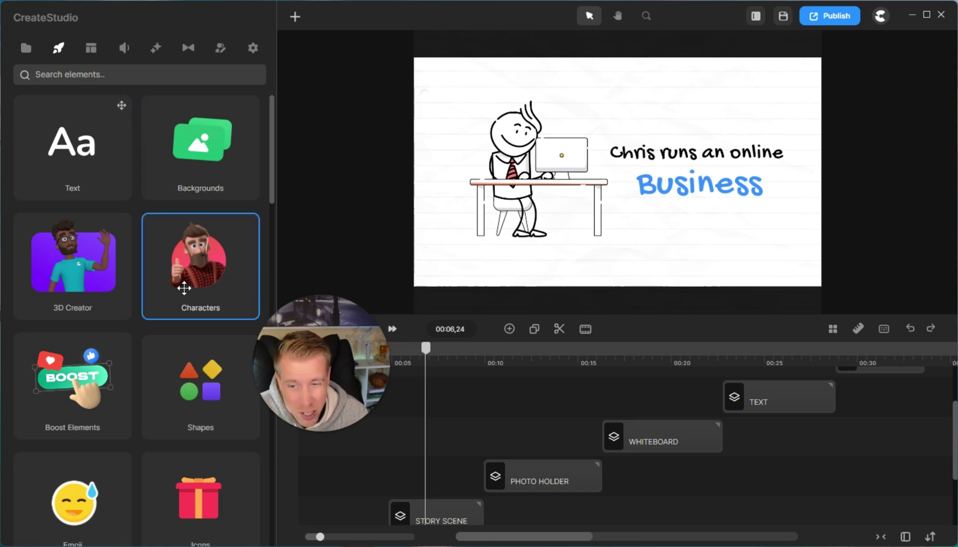
left_click(203, 269)
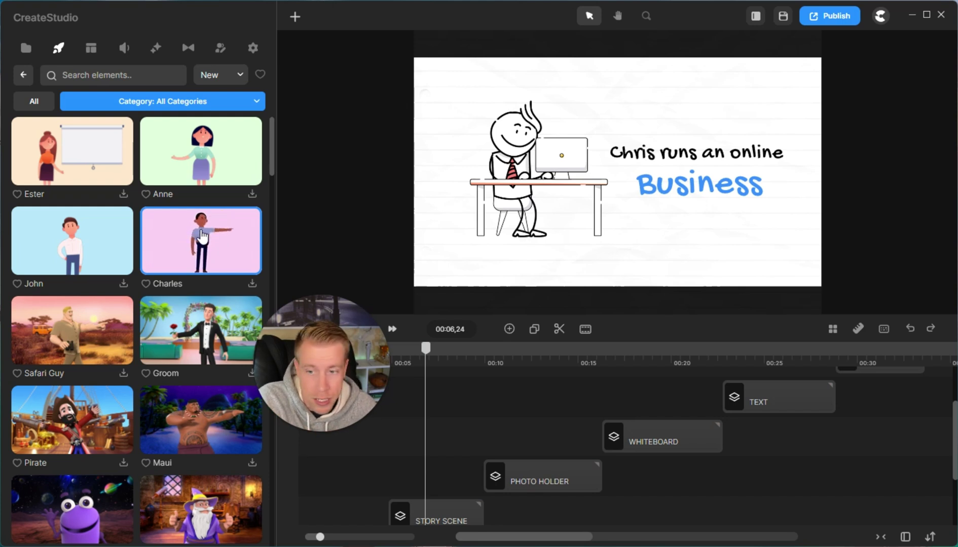
left_click(23, 75)
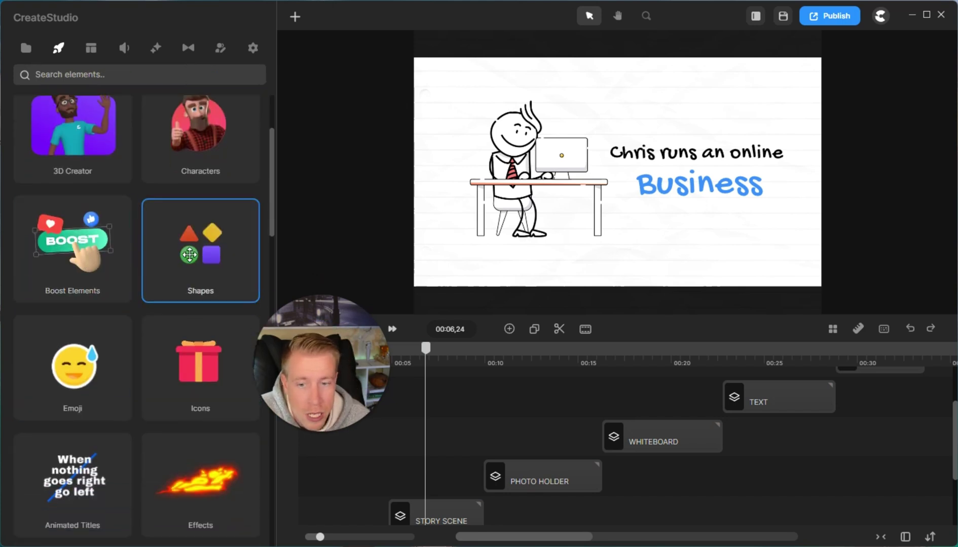
scroll(195, 451, "down", 1)
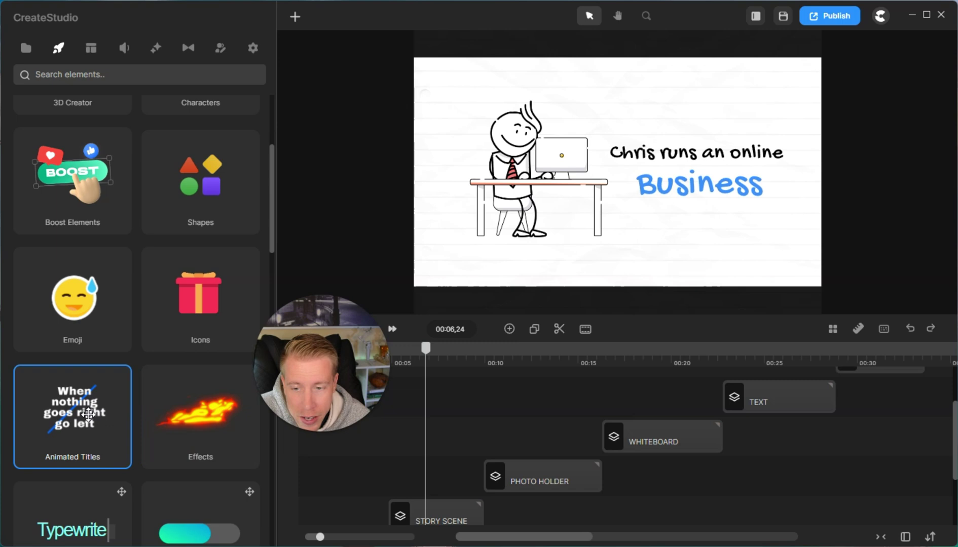
scroll(89, 414, "down", 2)
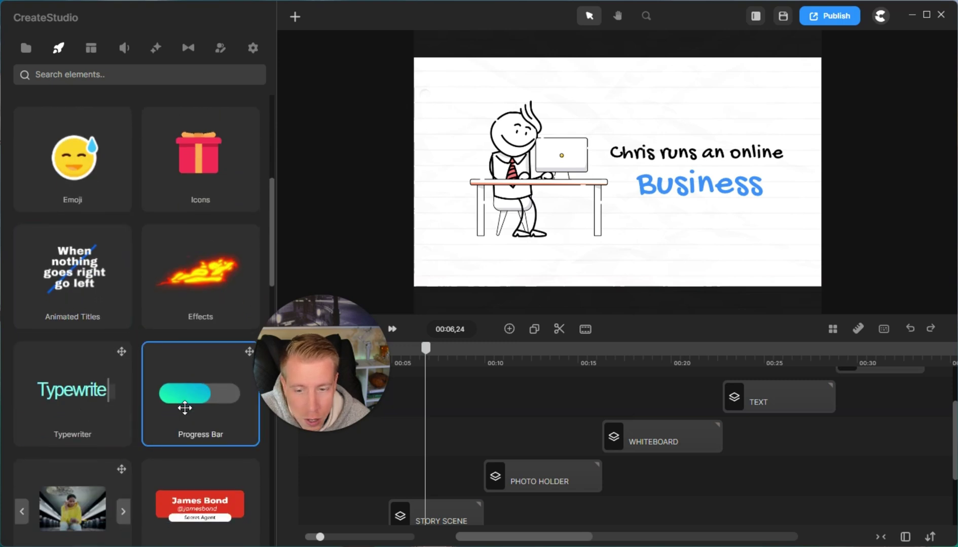
scroll(187, 407, "down", 2)
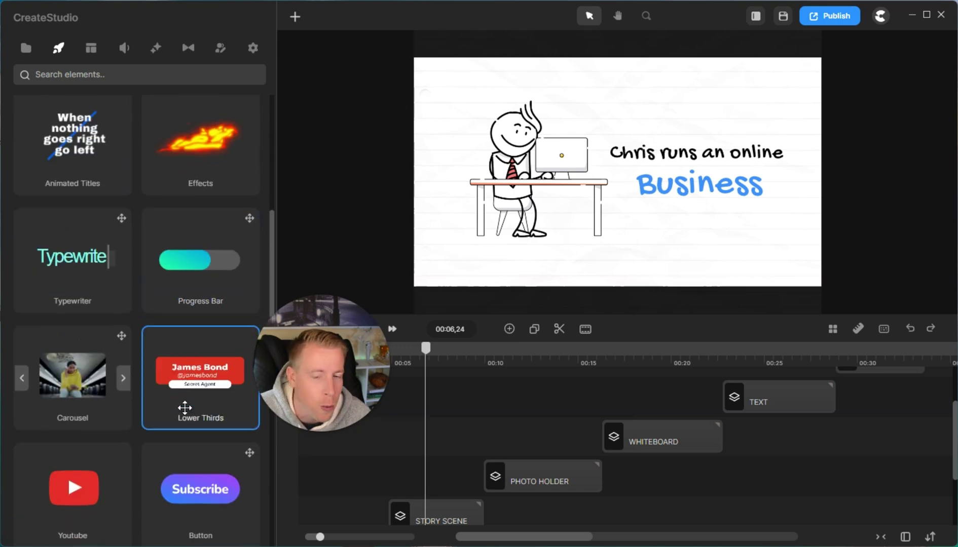
scroll(185, 407, "up", 7)
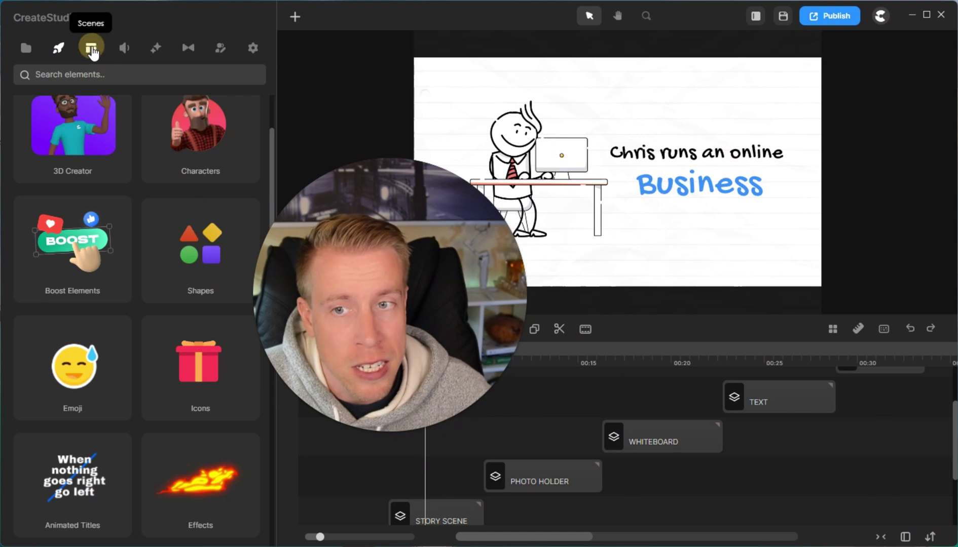
Browse the Scenes, Music, voice Record and text-to-Speech panels, ending on Effects & Components.
left_click(91, 49)
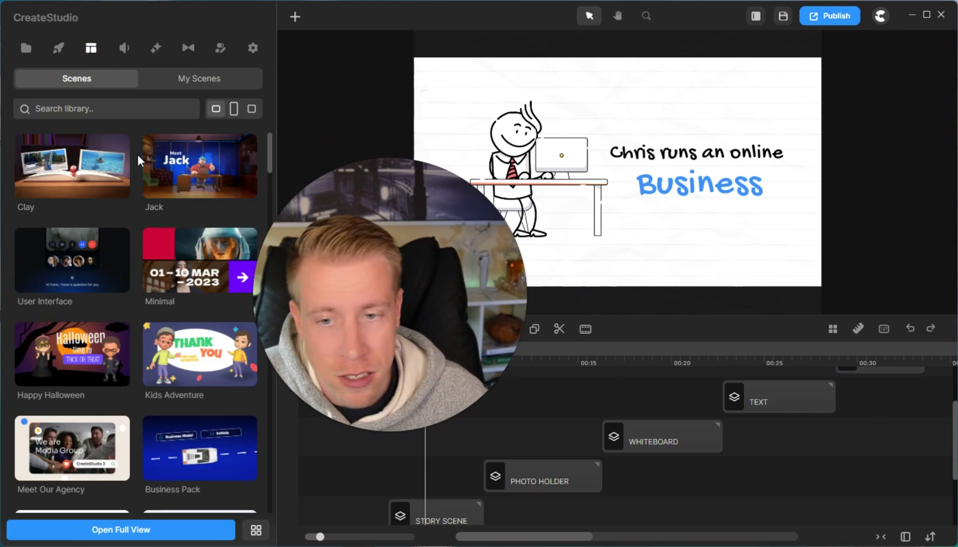
left_click(123, 50)
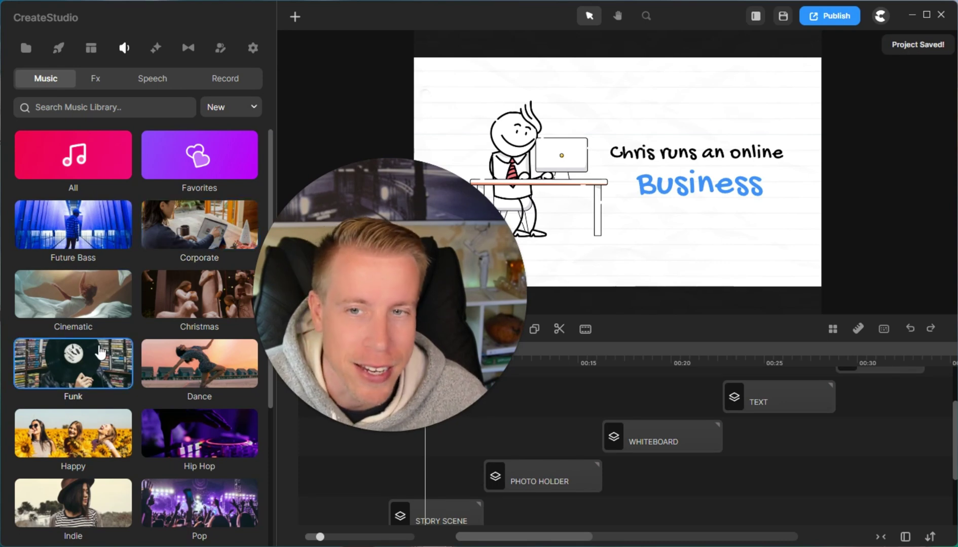
left_click(228, 80)
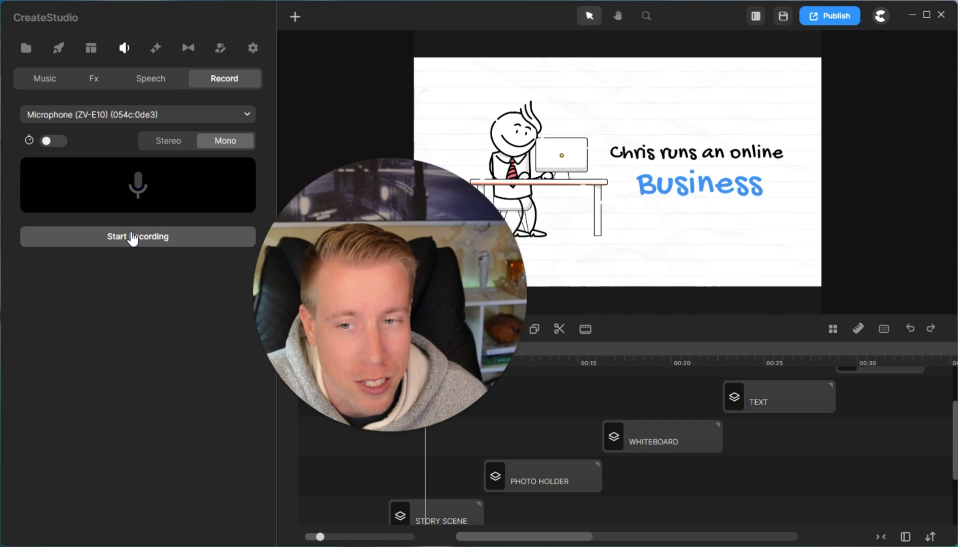
left_click(152, 82)
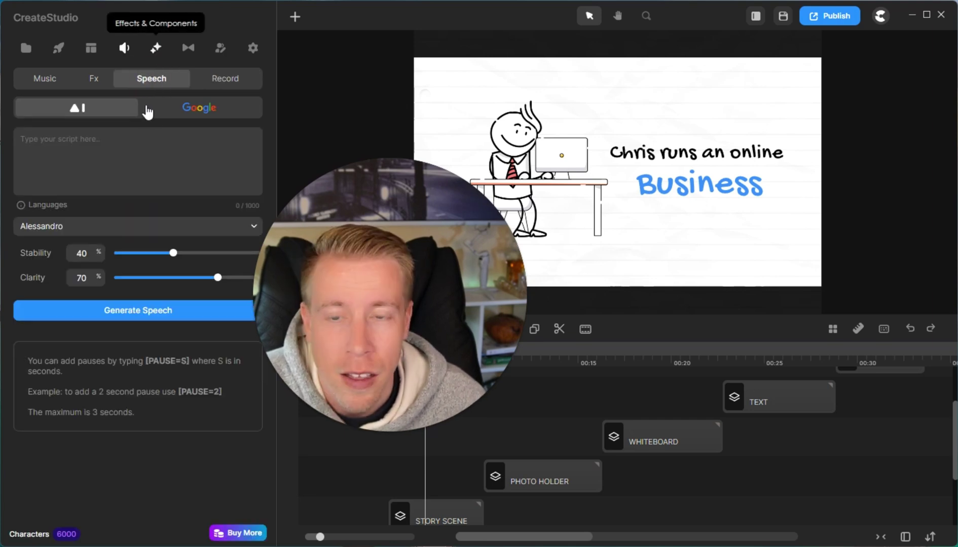
left_click(155, 48)
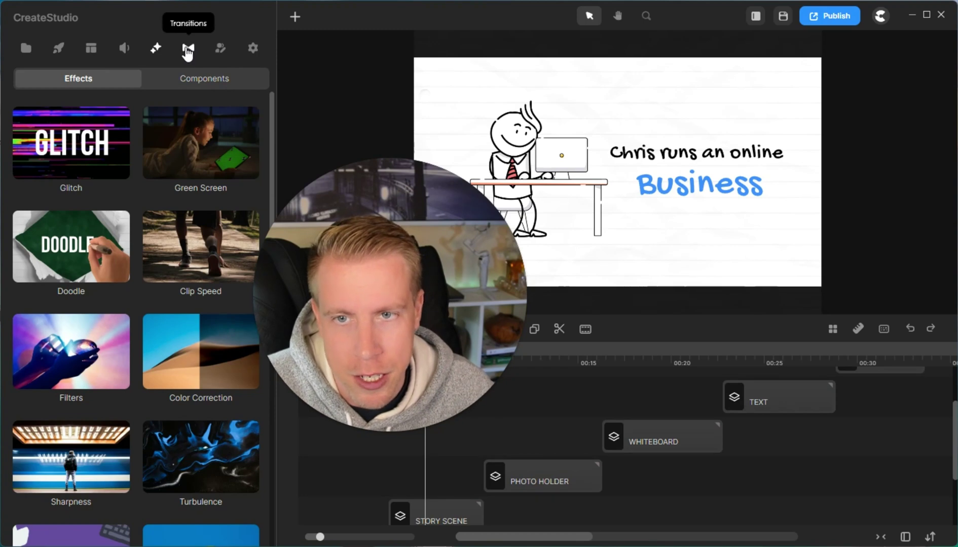
Look over the Transitions masks, then show the 3D Creator character library.
left_click(187, 51)
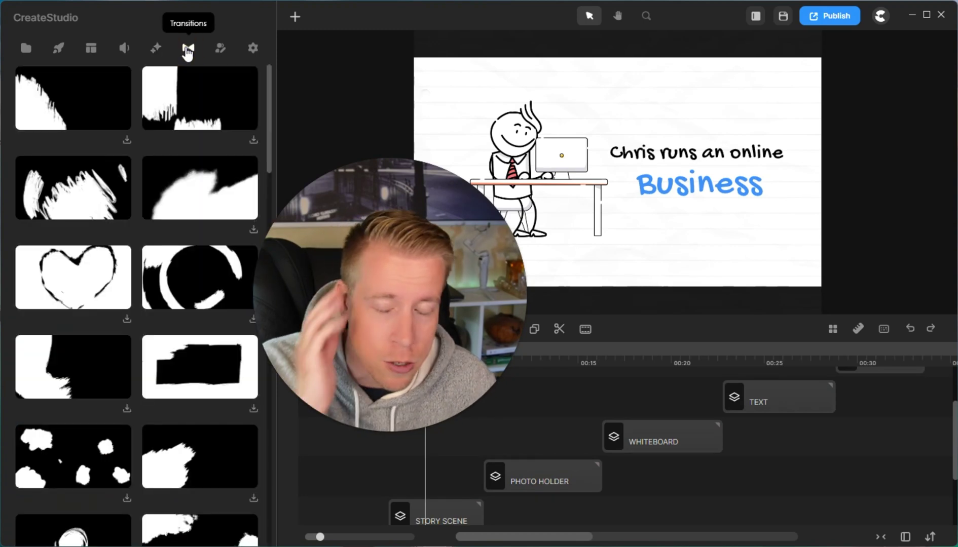
left_click(222, 50)
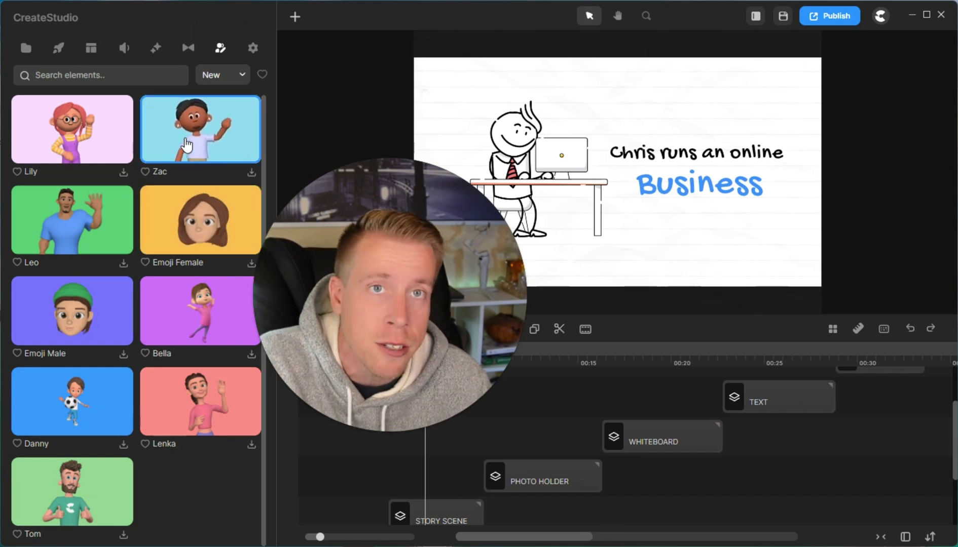
mouse_move(956, 446)
left_mouse_down()
mouse_move(945, 409)
mouse_move(950, 439)
mouse_move(955, 432)
left_mouse_up()
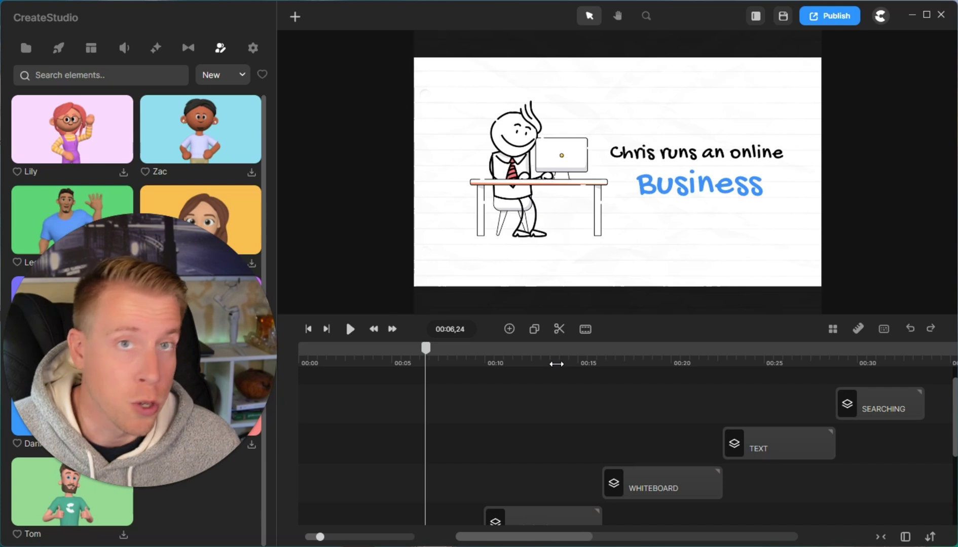
left_click(152, 487)
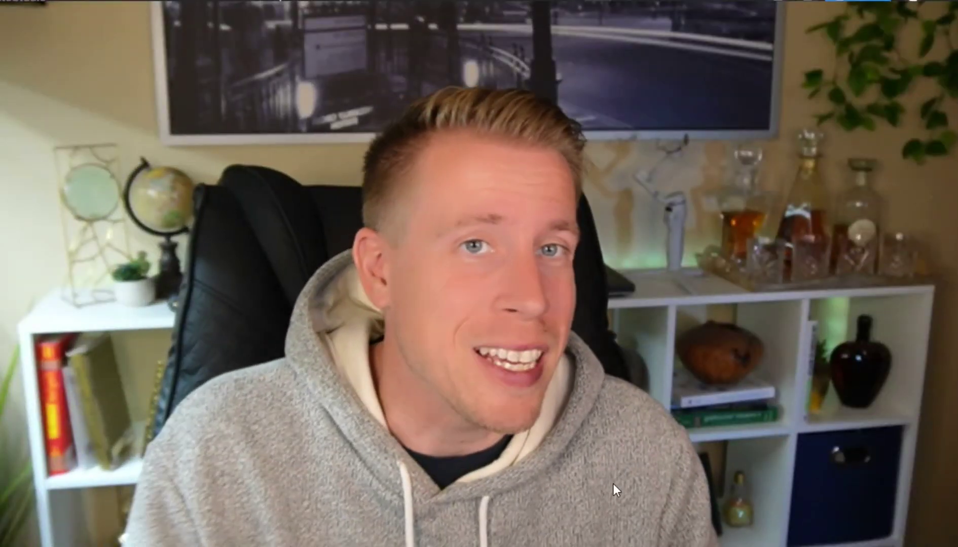